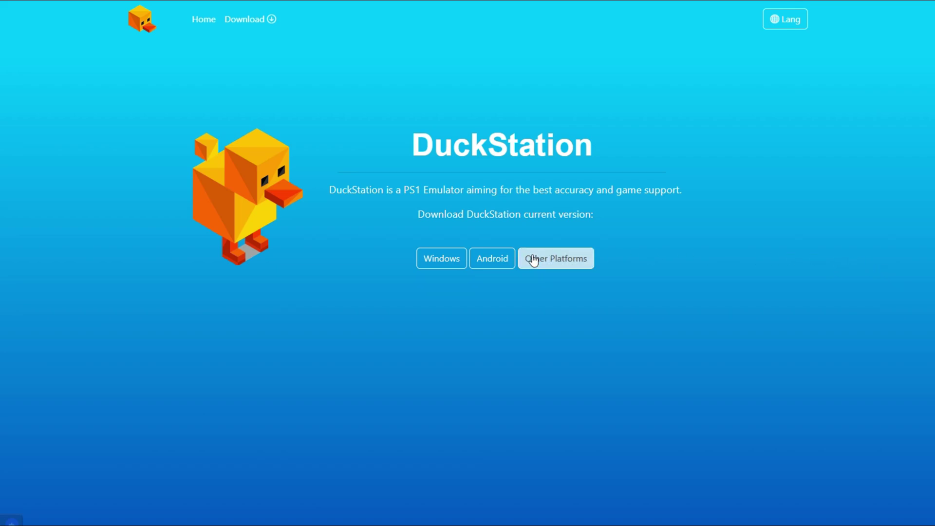
# - Go to the DuckStation Windows download page offering VC++ Runtime and DuckStation downloads
pyautogui.click(448, 261)
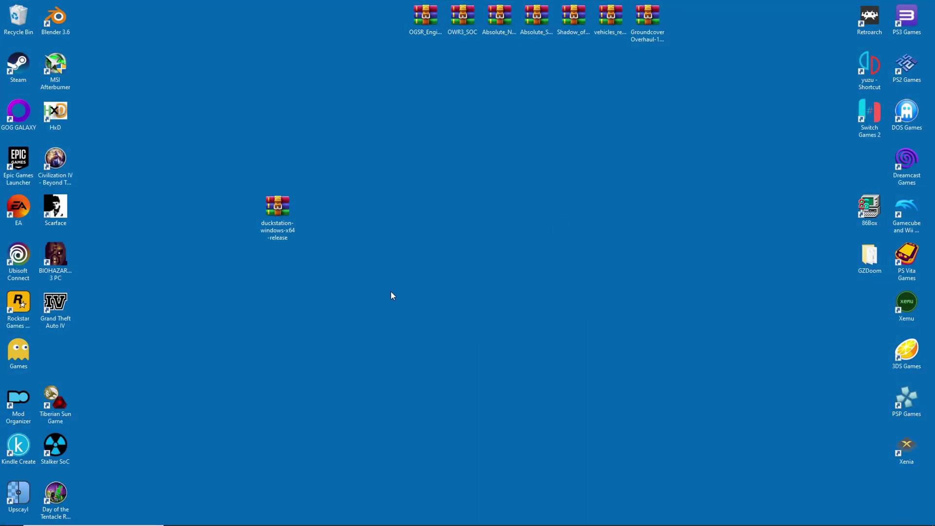
# - Create a new folder named Duckstation on the desktop
pyautogui.rightClick(400, 266)
pyautogui.moveTo(428, 359)
pyautogui.click(521, 359)
pyautogui.write('Duckstation')
pyautogui.press('Return')
pyautogui.moveTo(421, 249); pyautogui.dragTo(567, 200)
# - Extract every file from the DuckStation zip into the Duckstation folder using WinRAR
pyautogui.doubleClick(277, 209)
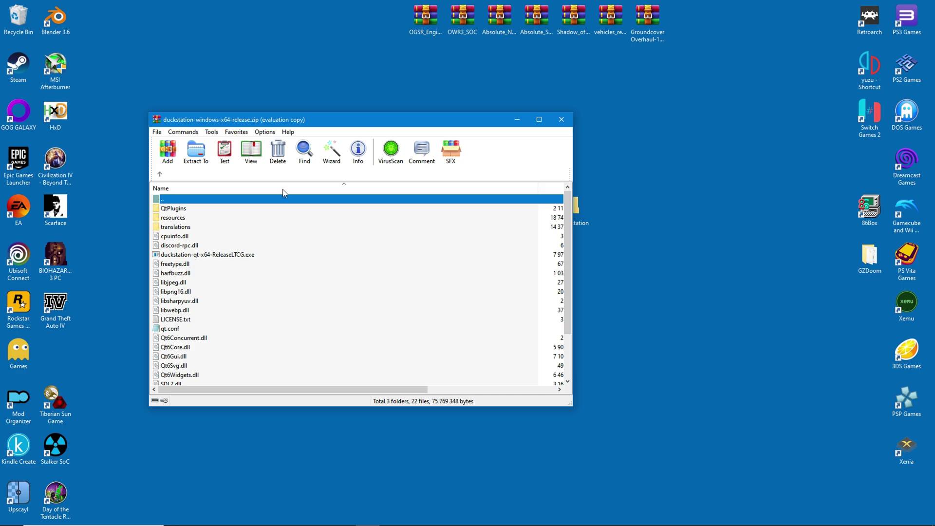
pyautogui.moveTo(261, 121); pyautogui.dragTo(231, 125)
pyautogui.moveTo(573, 207); pyautogui.dragTo(681, 216)
pyautogui.click(146, 213)
pyautogui.scroll(-2, 156, 242)
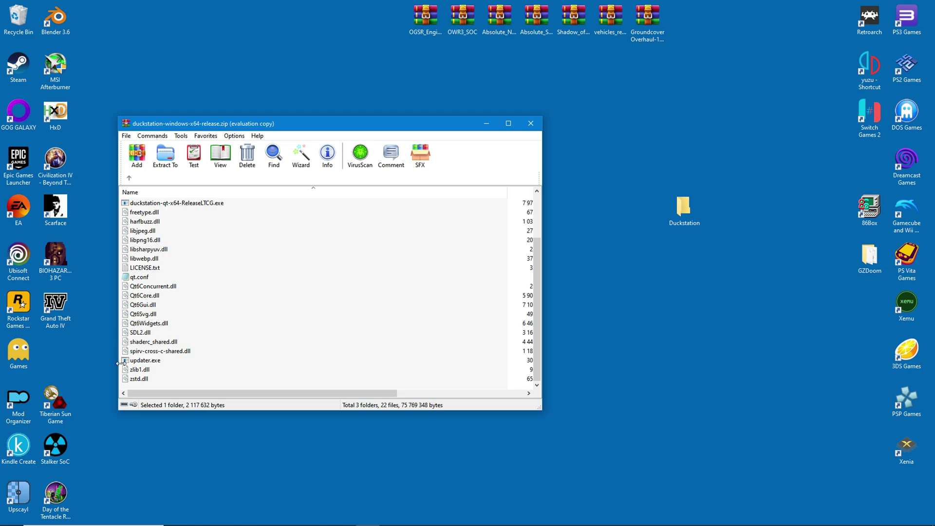
pyautogui.keyDown('shift'); pyautogui.click(141, 378); pyautogui.keyUp('shift')
pyautogui.moveTo(146, 364); pyautogui.dragTo(684, 209)
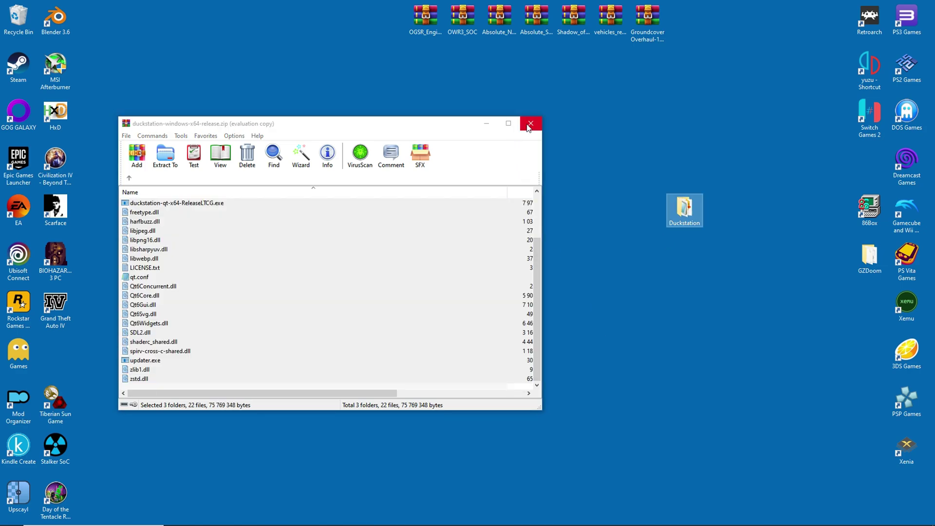
pyautogui.click(530, 124)
# - Delete the downloaded zip archive and open the Duckstation folder
pyautogui.click(285, 218)
pyautogui.press('Delete')
pyautogui.moveTo(684, 209); pyautogui.dragTo(443, 256)
pyautogui.doubleClick(421, 254)
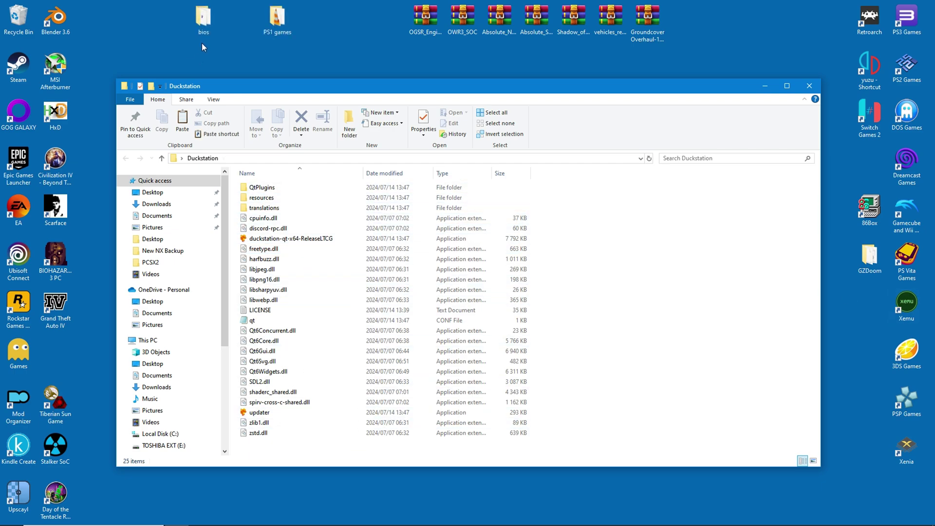
# - Check the bios folder's files, then move bios and PS1 games into Duckstation
pyautogui.doubleClick(203, 19)
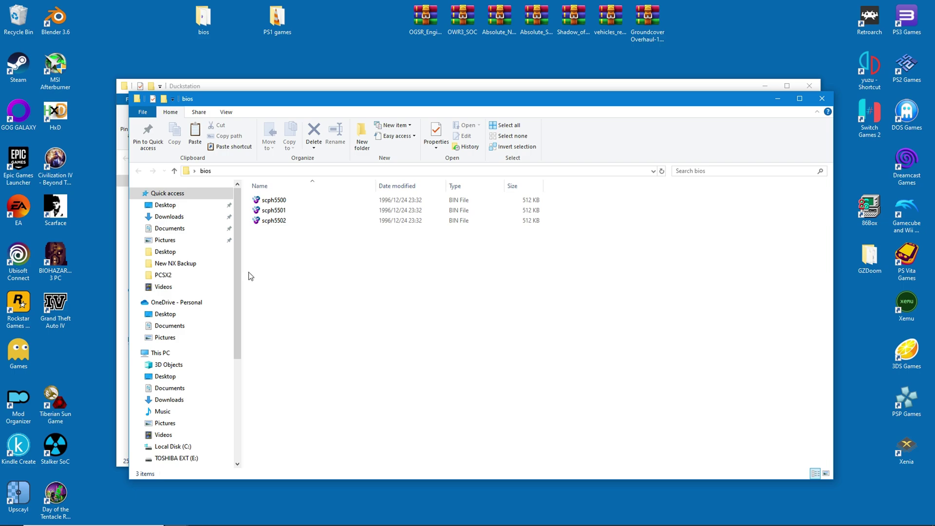
pyautogui.click(821, 99)
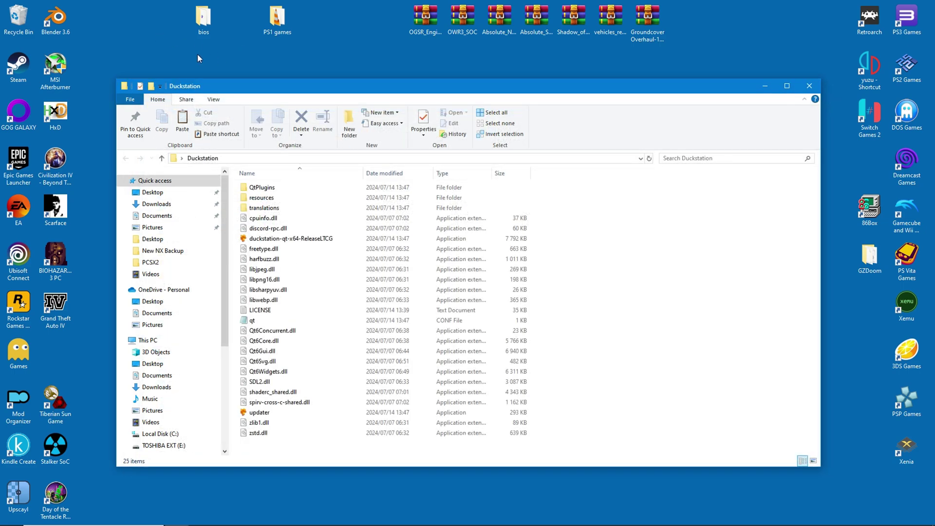
pyautogui.moveTo(198, 27); pyautogui.dragTo(602, 376)
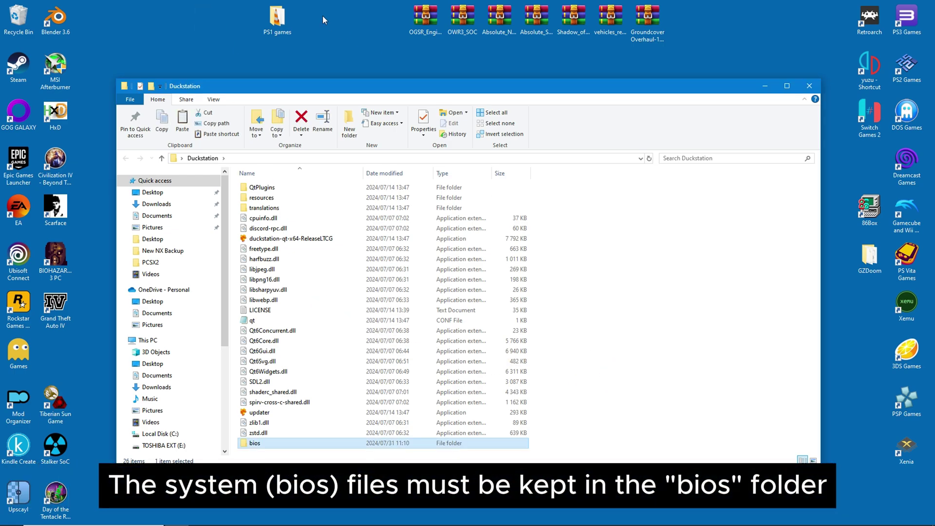
pyautogui.click(276, 20)
pyautogui.moveTo(276, 20); pyautogui.dragTo(626, 340)
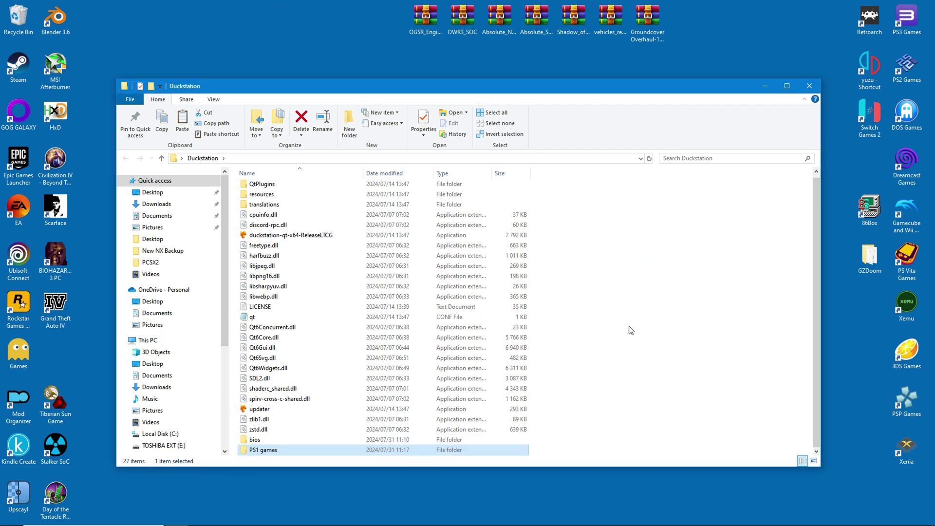
# - Create an empty text file named portable, then launch duckstation-qt-x64-ReleaseLTCG
pyautogui.rightClick(663, 341)
pyautogui.moveTo(697, 457)
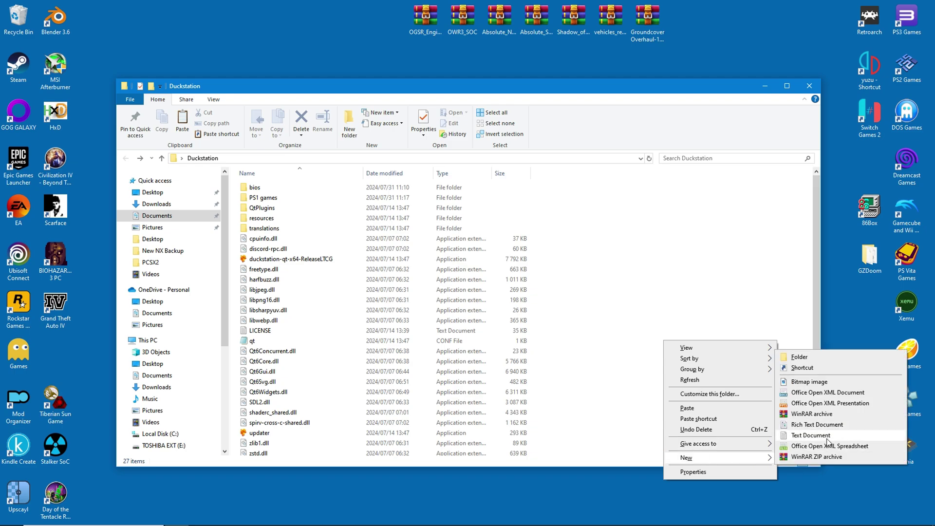
pyautogui.click(849, 438)
pyautogui.write('portable')
pyautogui.click(687, 422)
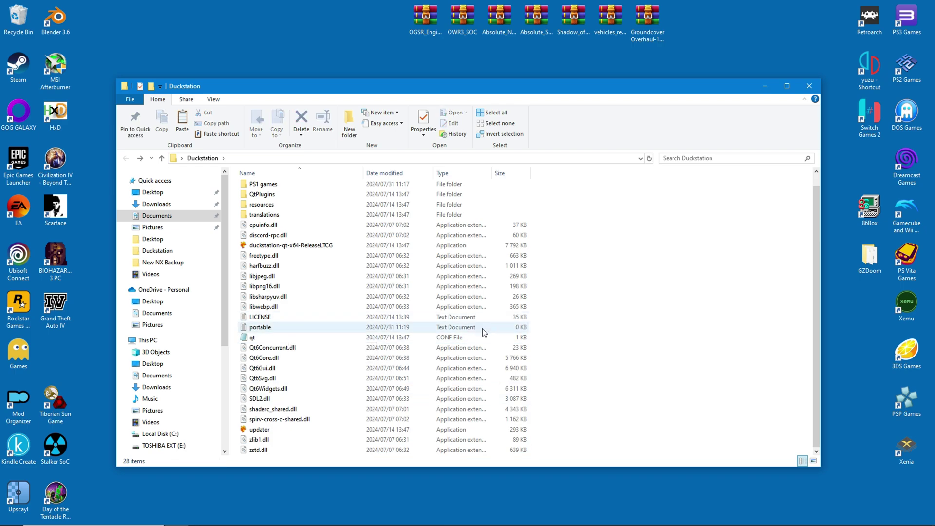
pyautogui.doubleClick(269, 249)
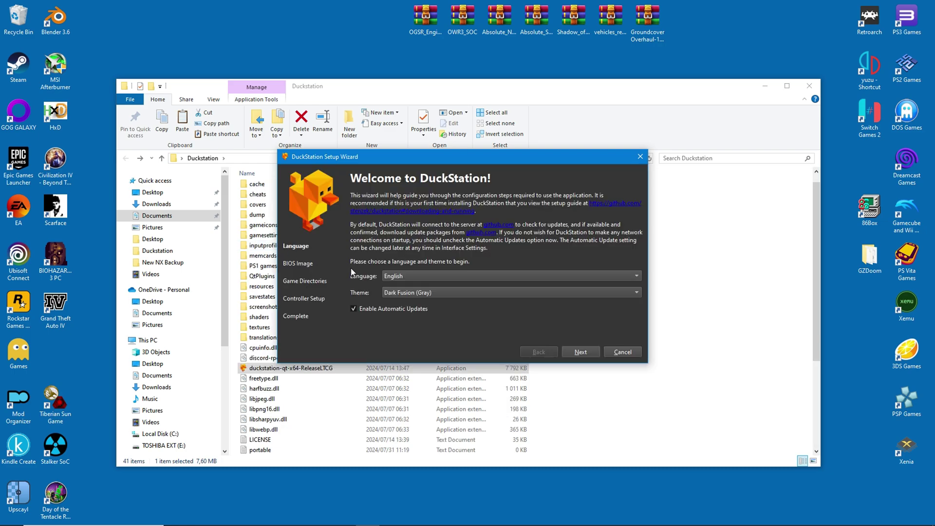
# - Try the Classic Windows theme, then return to Dark Fusion (Gray) with English kept
pyautogui.moveTo(428, 161); pyautogui.dragTo(658, 171)
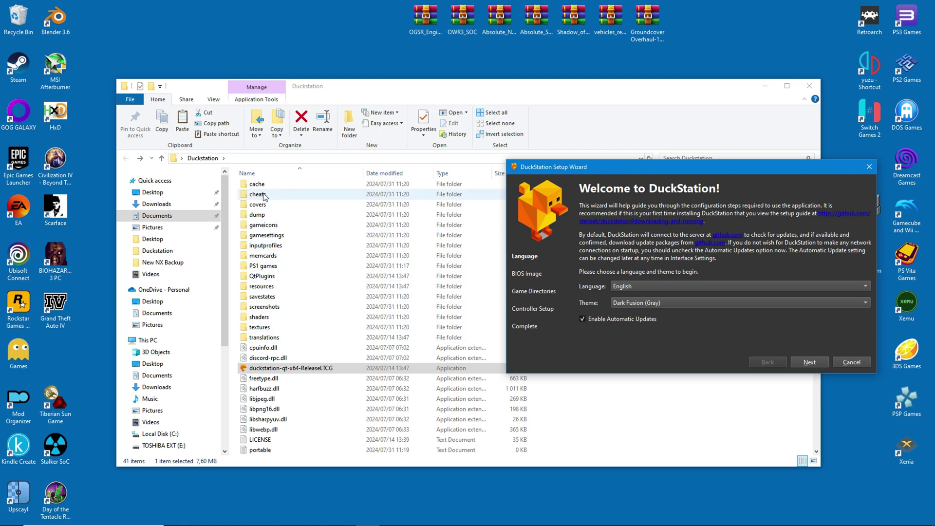
pyautogui.moveTo(592, 170); pyautogui.dragTo(417, 144)
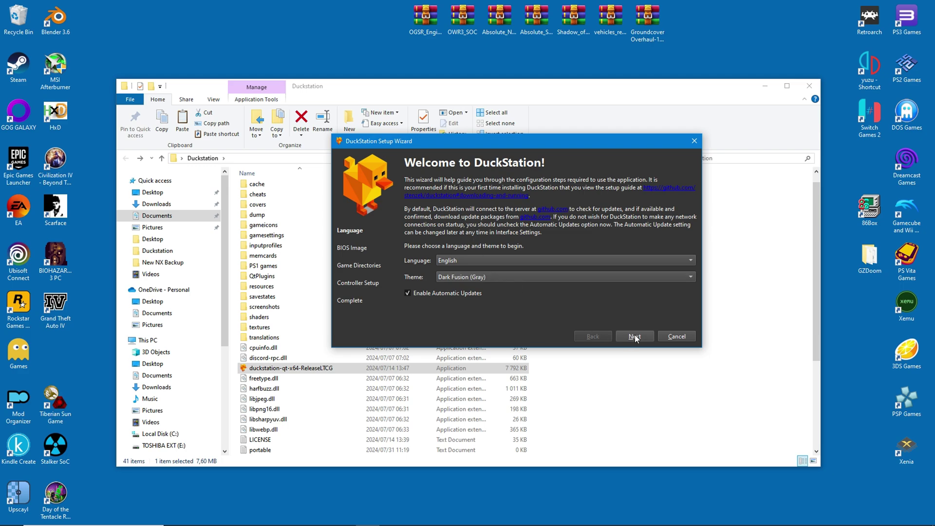
pyautogui.click(517, 278)
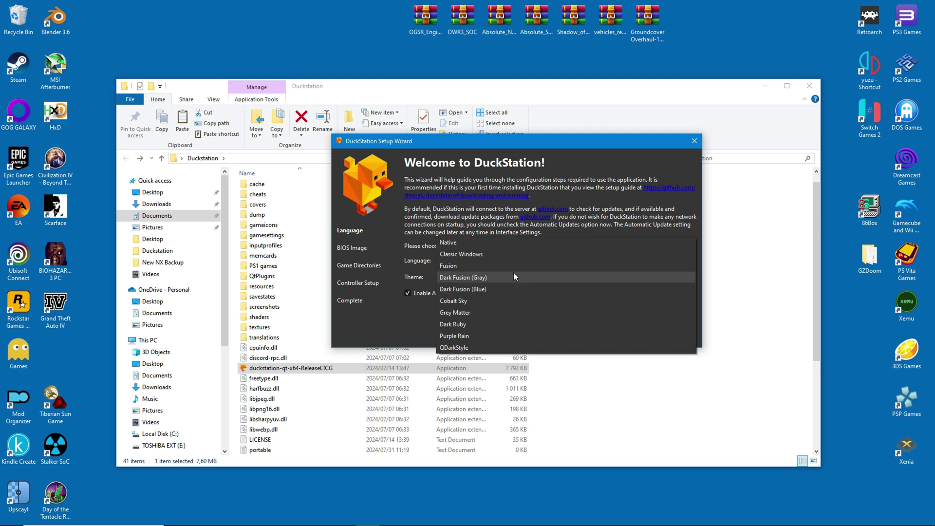
pyautogui.click(471, 252)
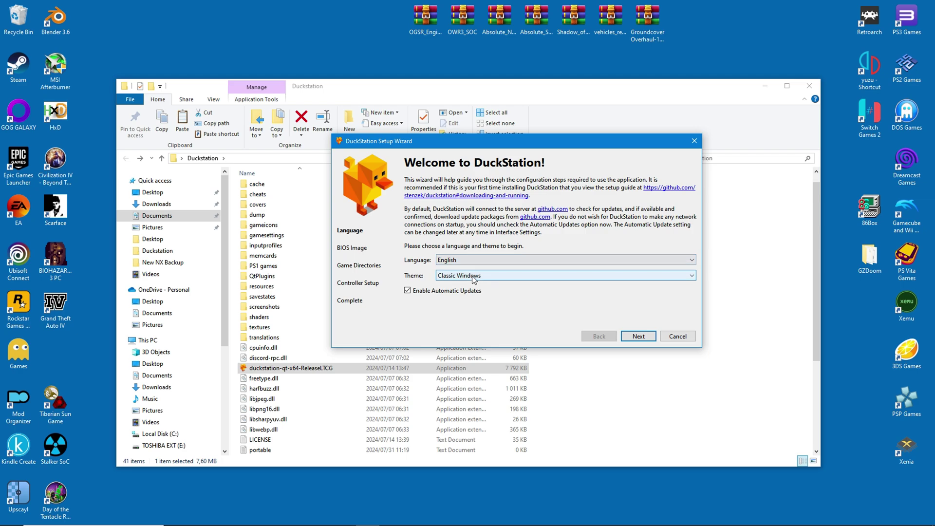
pyautogui.click(471, 276)
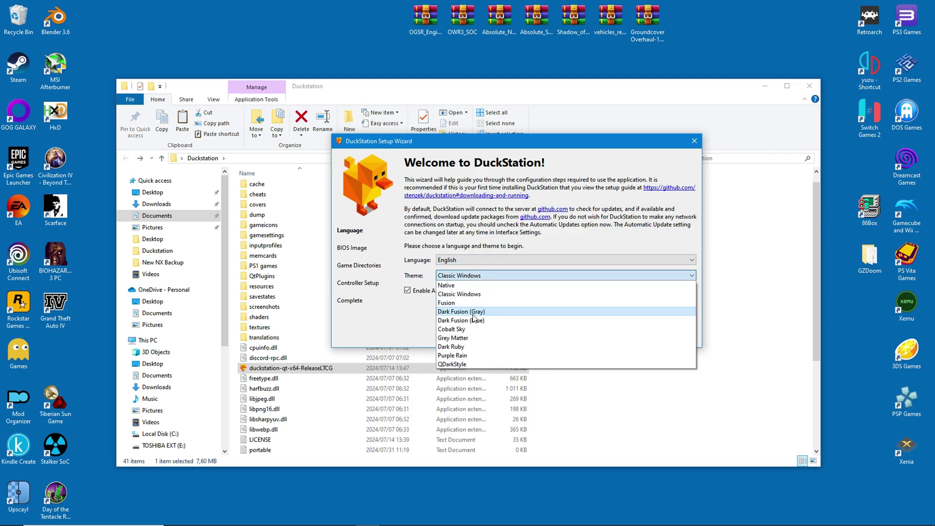
pyautogui.click(467, 312)
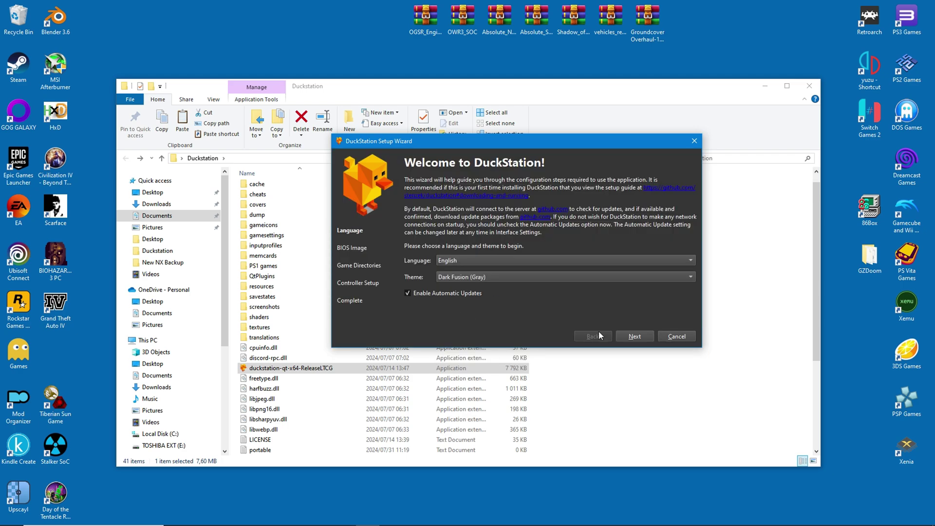
# - Assign BIOS images: SCPH-5501 for NTSC-U/C, SCPH-5500 for NTSC-J, SCPH-5502 for PAL
pyautogui.click(634, 337)
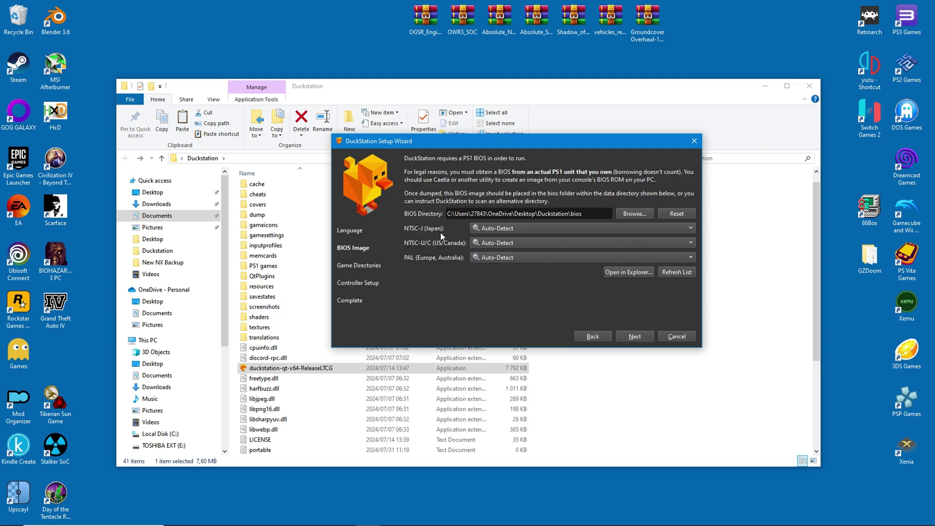
pyautogui.click(678, 243)
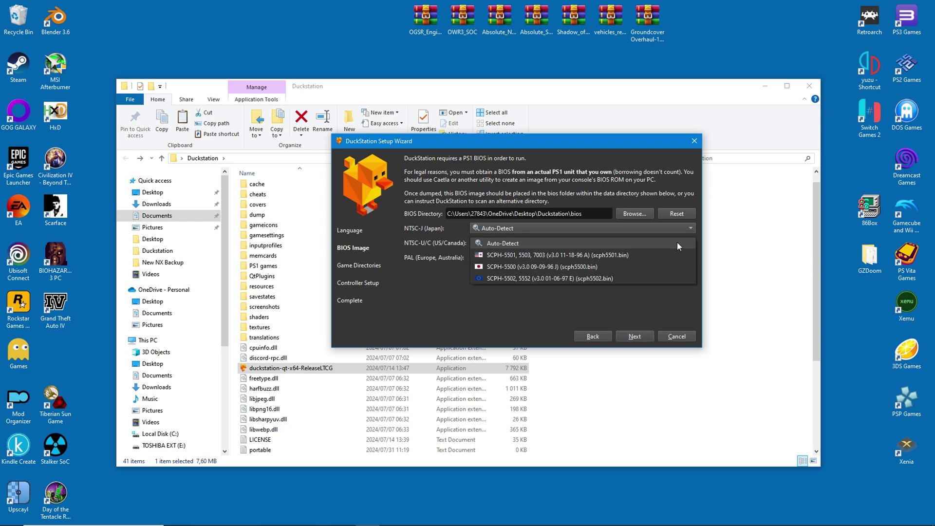
pyautogui.click(536, 255)
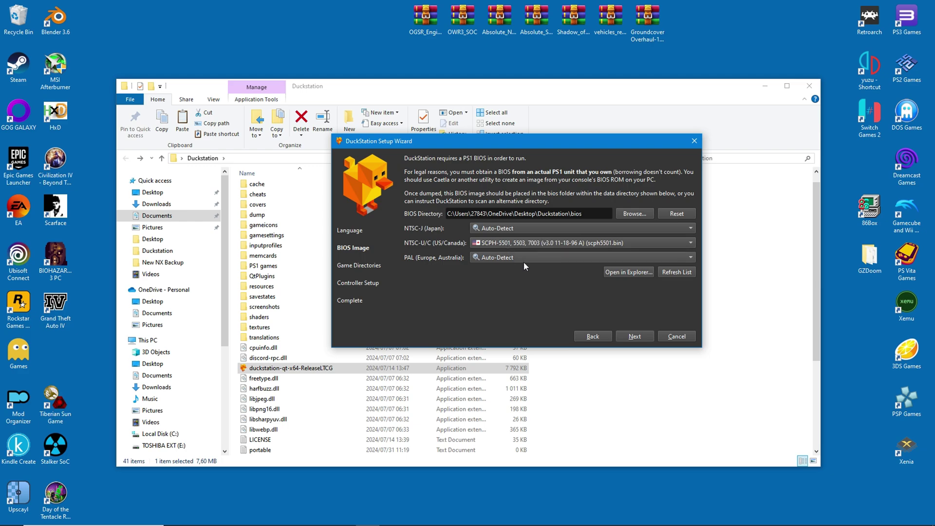
pyautogui.click(639, 228)
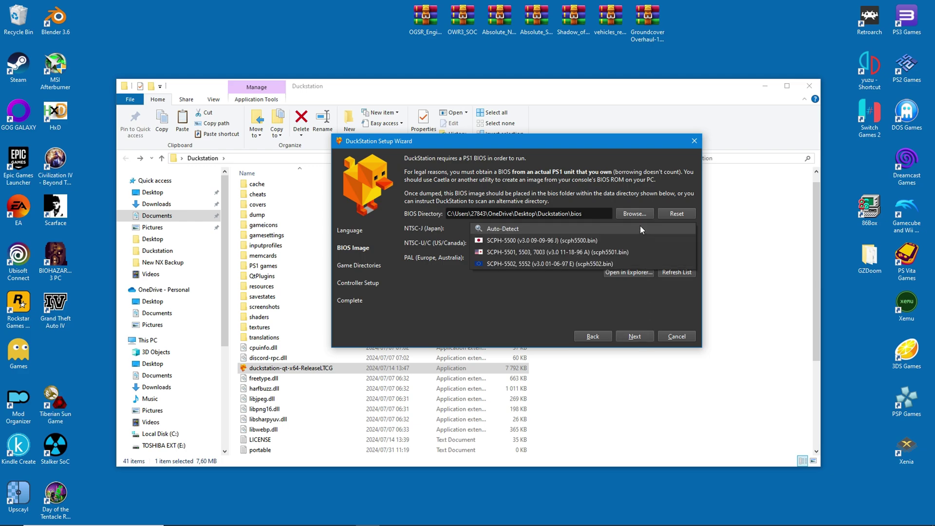
pyautogui.click(630, 239)
pyautogui.click(547, 260)
pyautogui.click(539, 268)
# - Add the PS1 games folder as a recursively scanned game directory
pyautogui.click(635, 338)
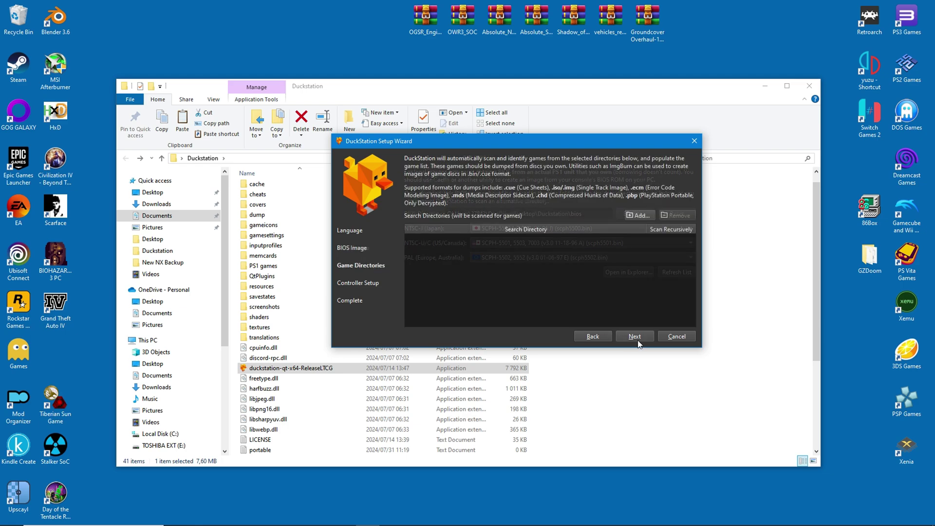
pyautogui.click(642, 217)
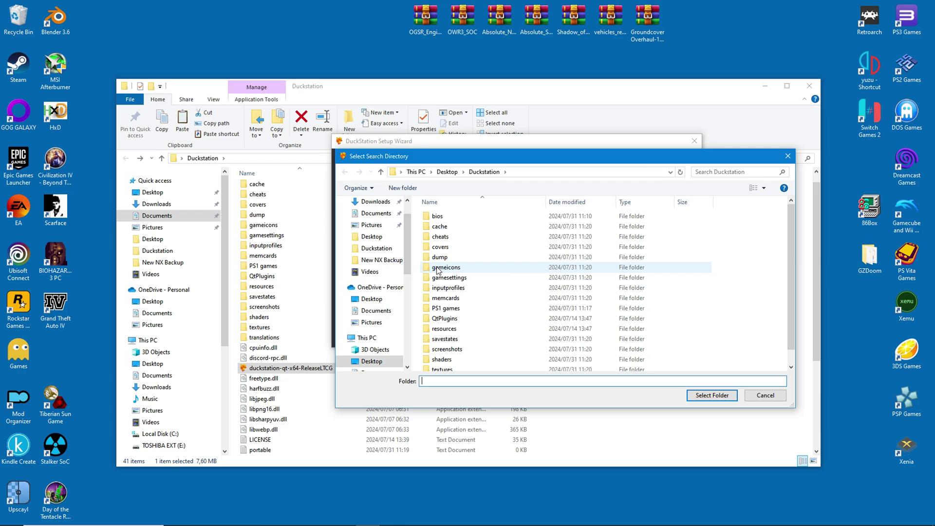
pyautogui.click(443, 308)
pyautogui.click(712, 395)
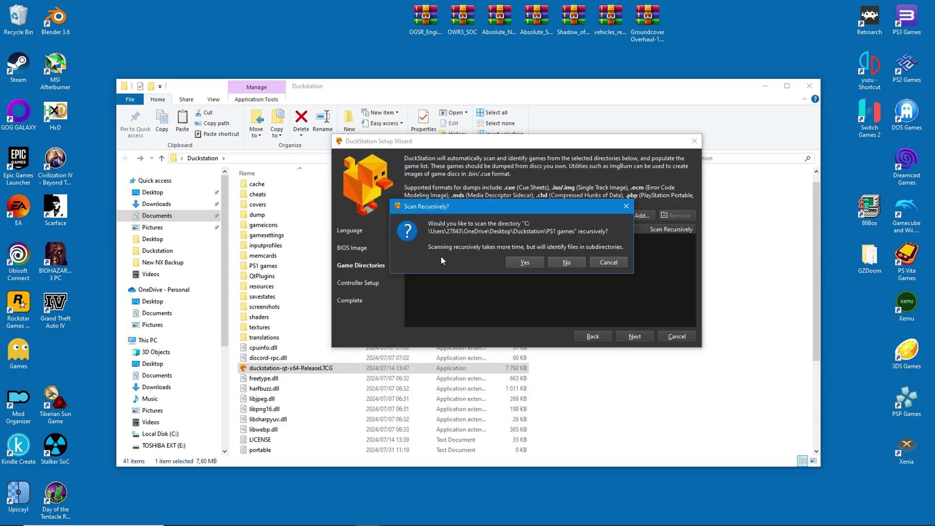
pyautogui.click(528, 262)
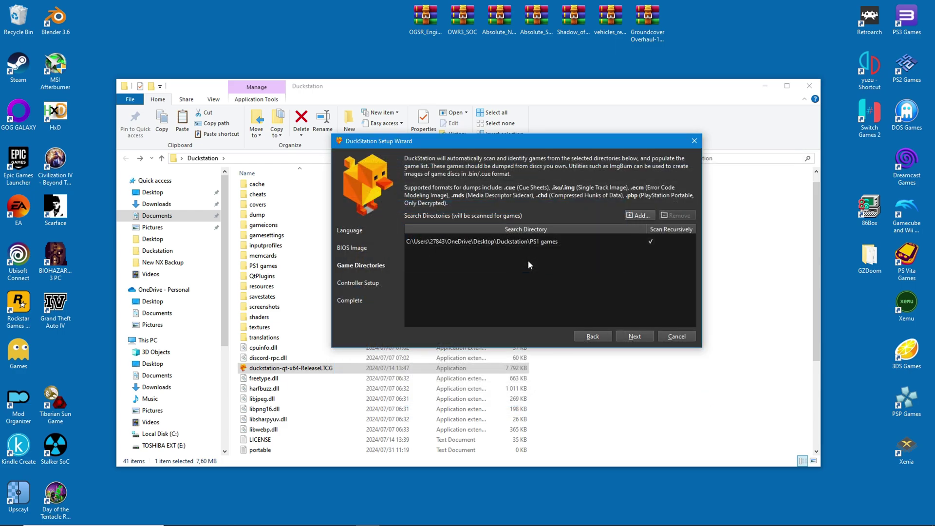
pyautogui.click(632, 336)
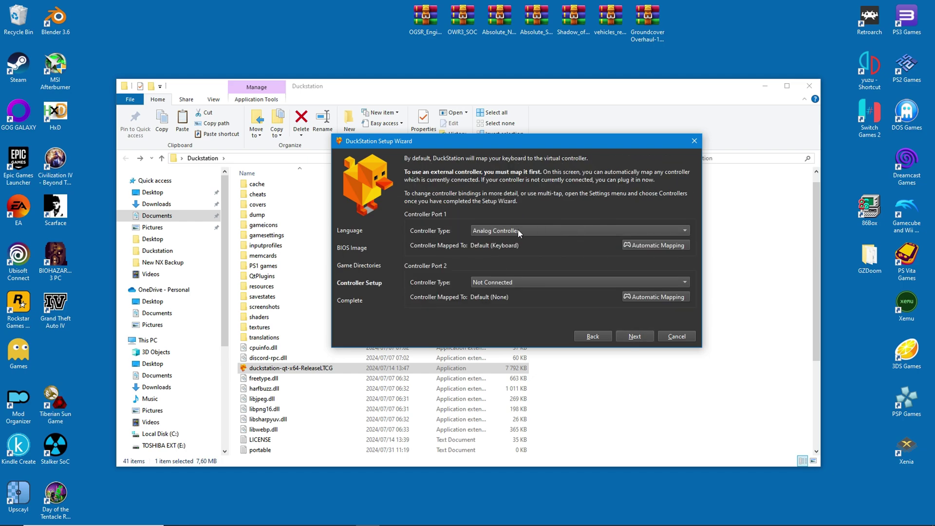
# - Map Controller Port 1 to SDL-0 (Xbox 360 Controller) and finish the Setup Wizard
pyautogui.click(658, 246)
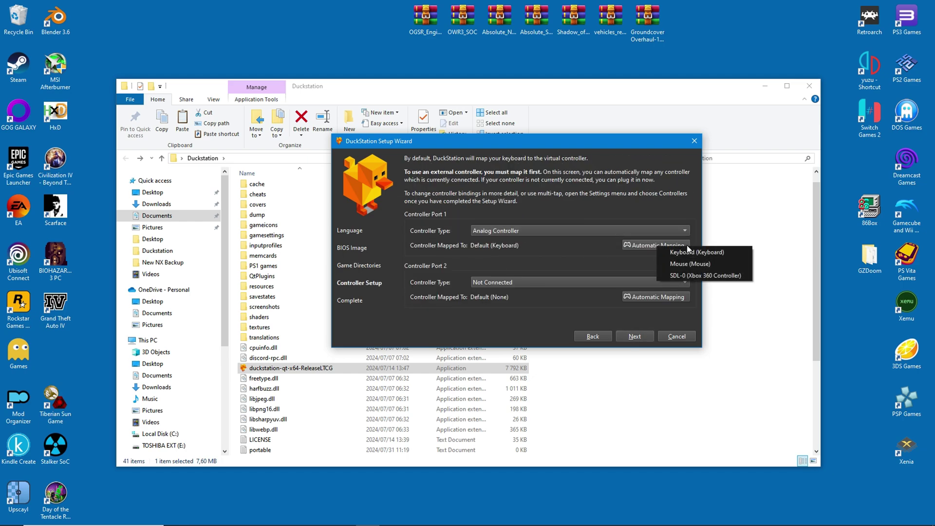
pyautogui.click(699, 276)
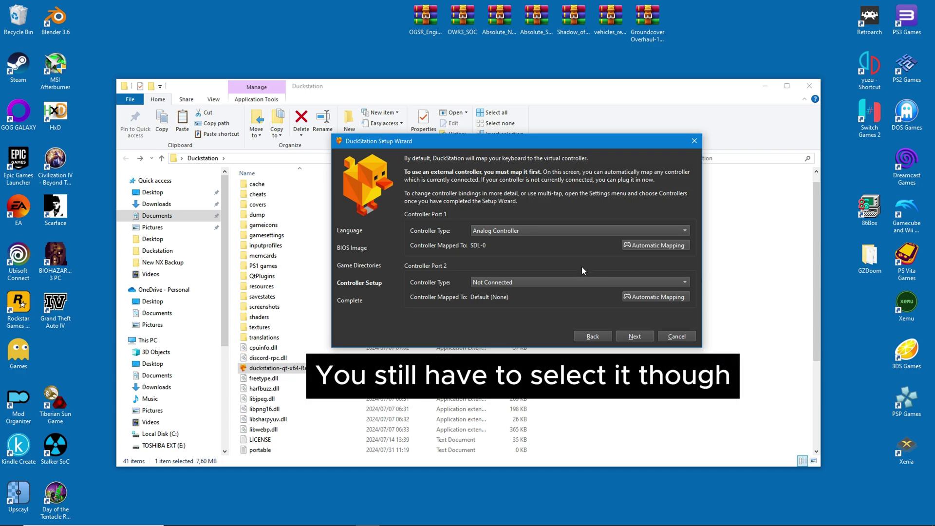
pyautogui.click(627, 336)
pyautogui.click(635, 337)
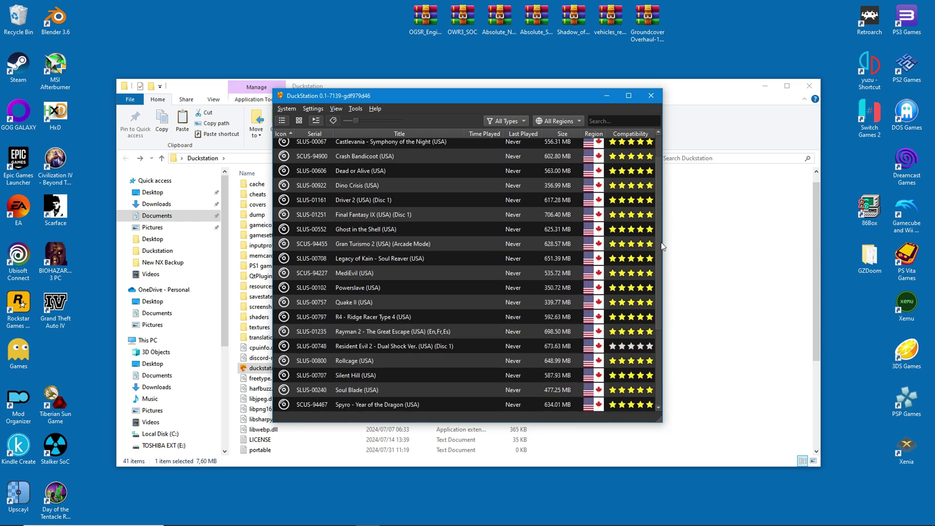
# - Switch the game library to the Game Grid view from the View menu
pyautogui.click(334, 109)
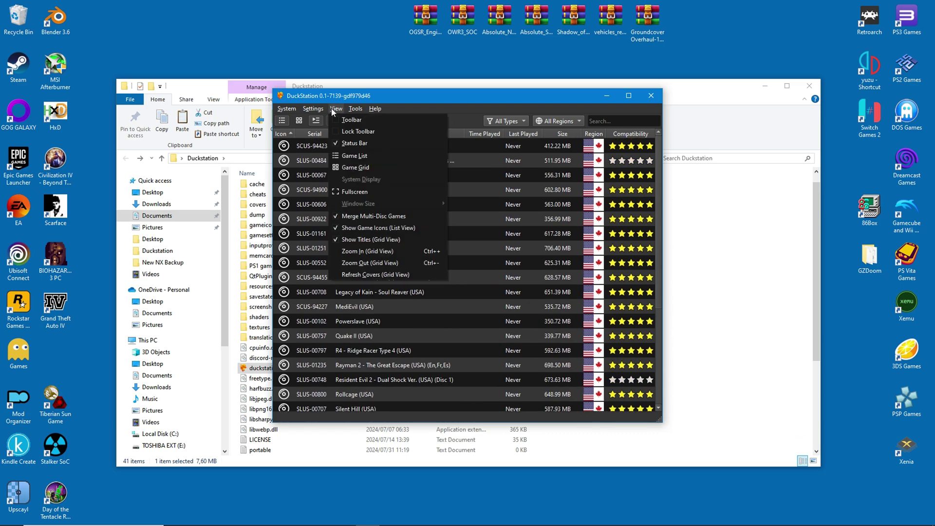
pyautogui.click(347, 167)
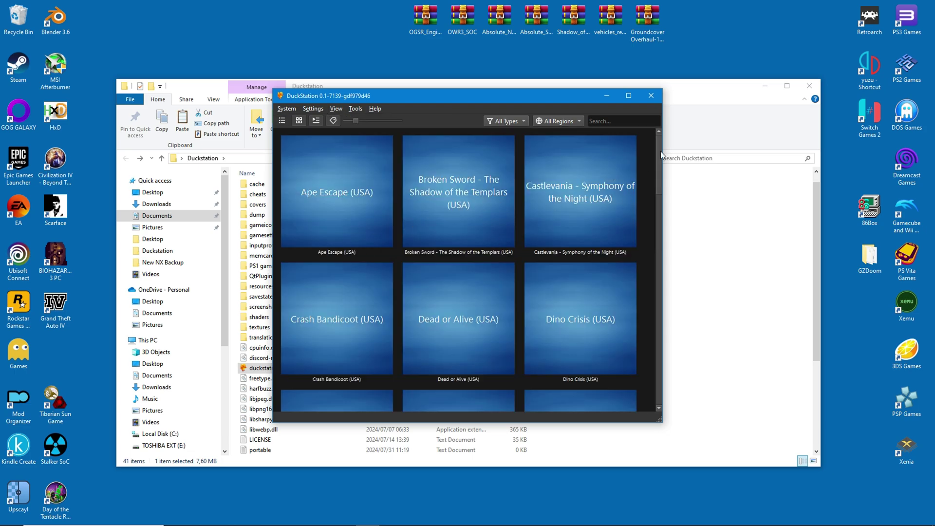
pyautogui.moveTo(661, 155)
pyautogui.mouseDown()
pyautogui.moveTo(682, 374)
pyautogui.moveTo(687, 282)
pyautogui.moveTo(667, 149)
pyautogui.mouseUp()
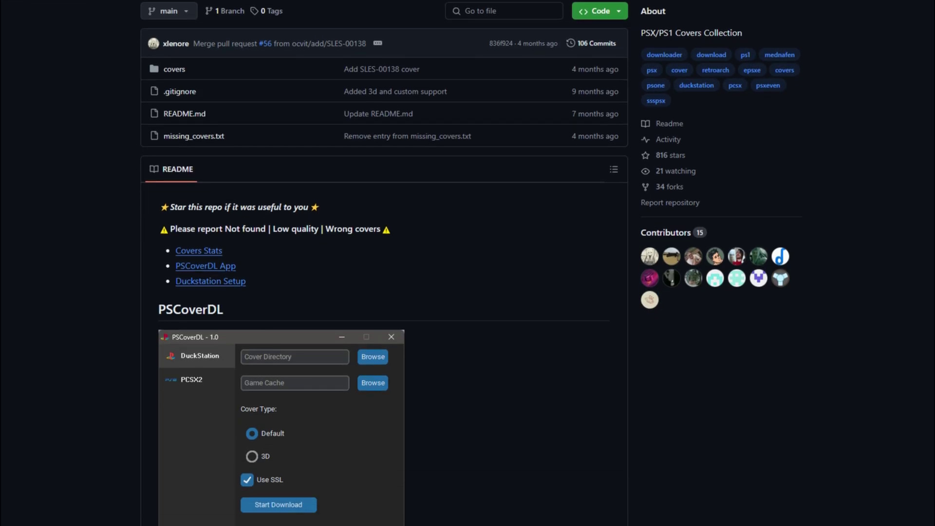
# - Scroll the GitHub README down to the DuckStation setup instructions and covers stats
pyautogui.scroll(-10, 384, 263)
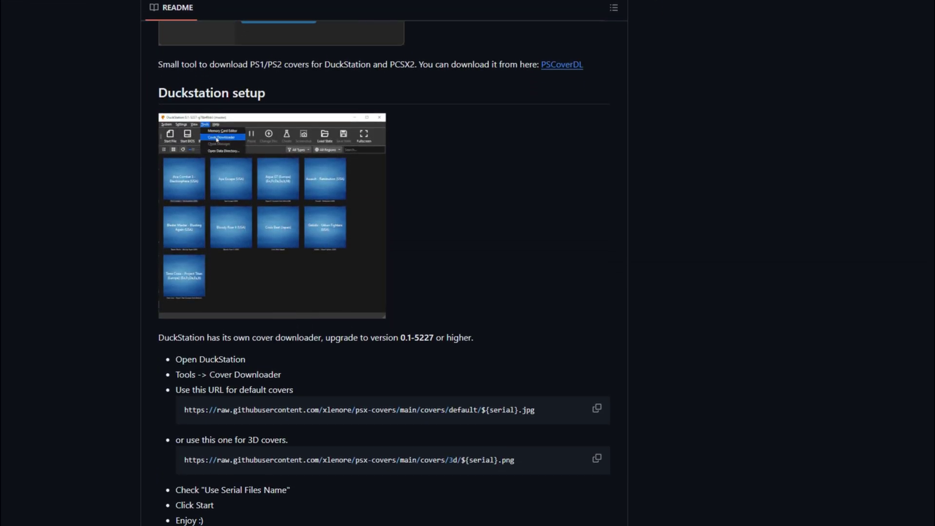
pyautogui.scroll(-5, 384, 263)
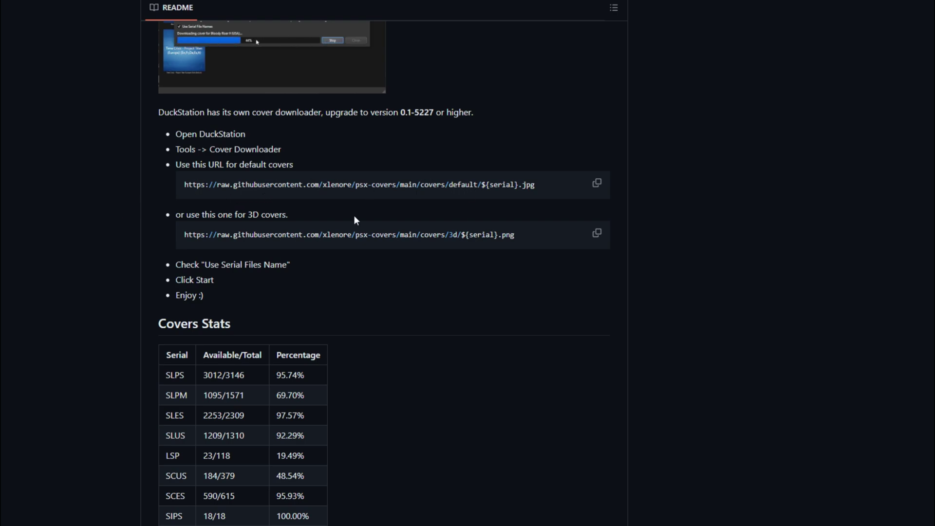
# - Copy the default covers URL and download box art with DuckStation's Cover Downloader
pyautogui.click(595, 188)
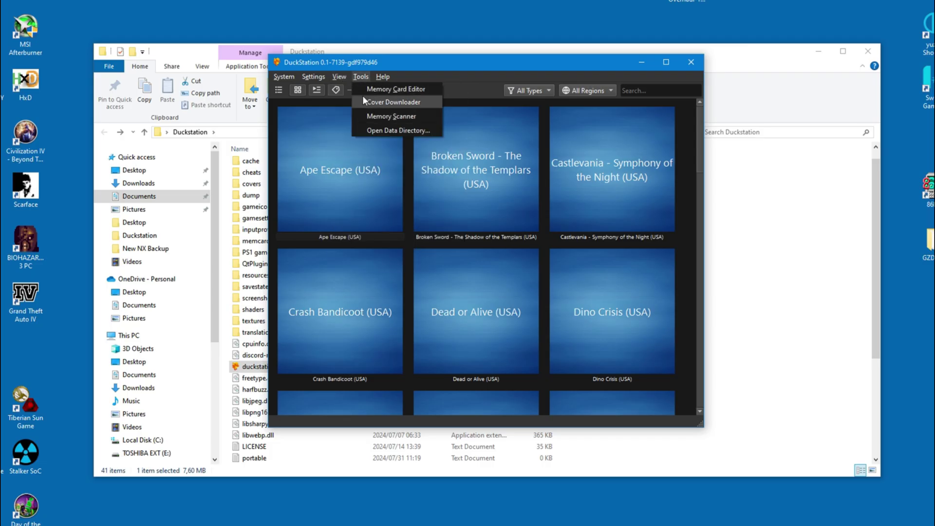
pyautogui.click(364, 101)
pyautogui.rightClick(314, 239)
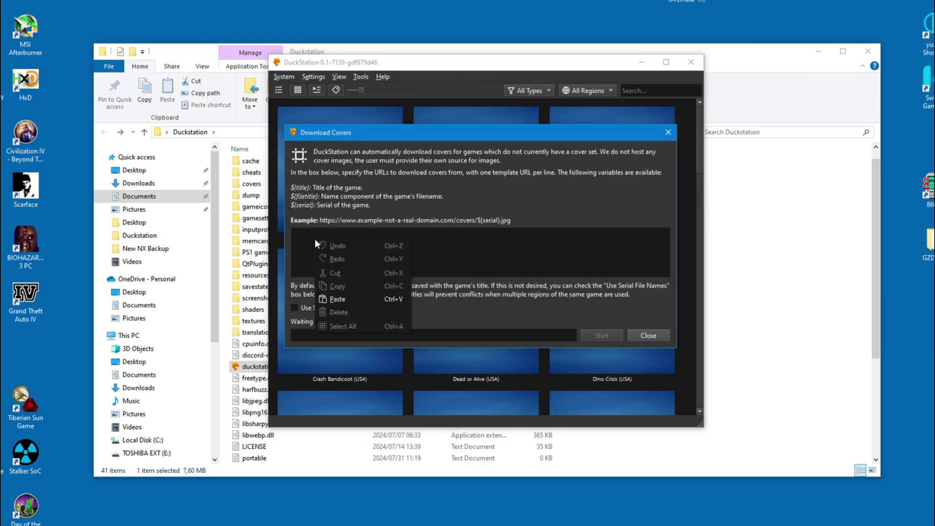
pyautogui.click(338, 299)
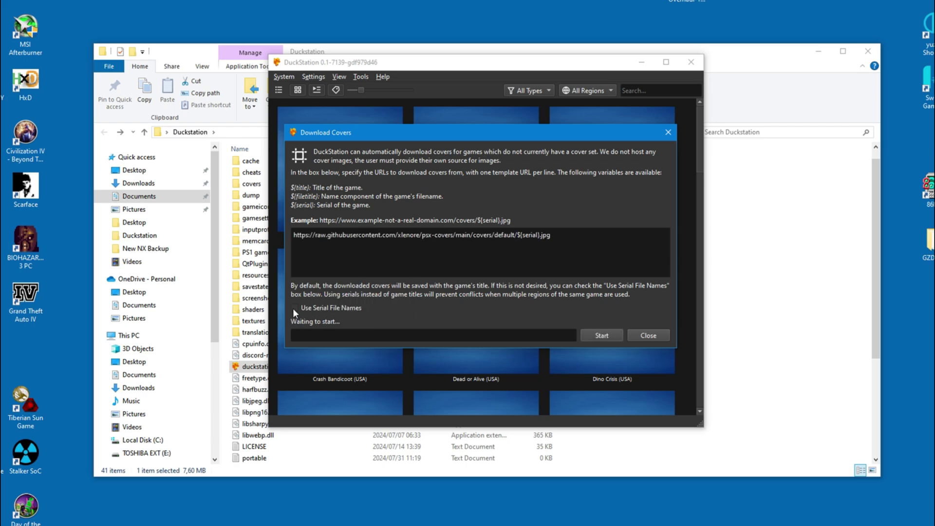
pyautogui.click(596, 339)
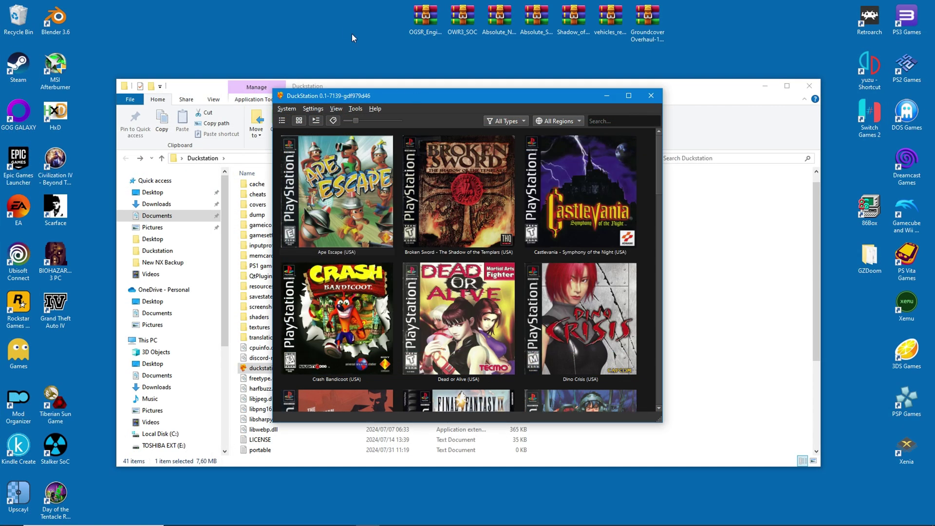
# - Maximize the DuckStation window to view the downloaded covers in the grid
pyautogui.doubleClick(421, 95)
pyautogui.scroll(-2, 467, 275)
pyautogui.scroll(2, 468, 275)
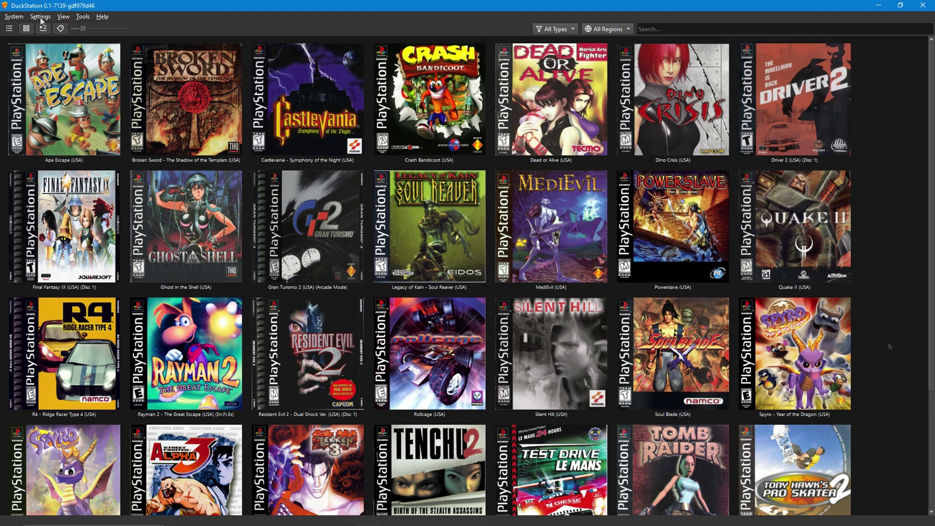
# - Turn on vertical sync in the emulation settings
pyautogui.click(40, 16)
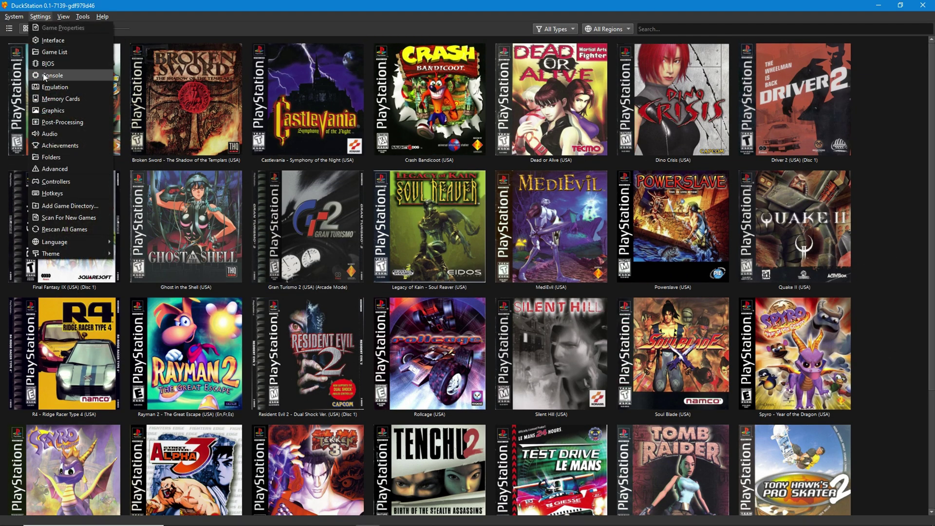
pyautogui.click(54, 87)
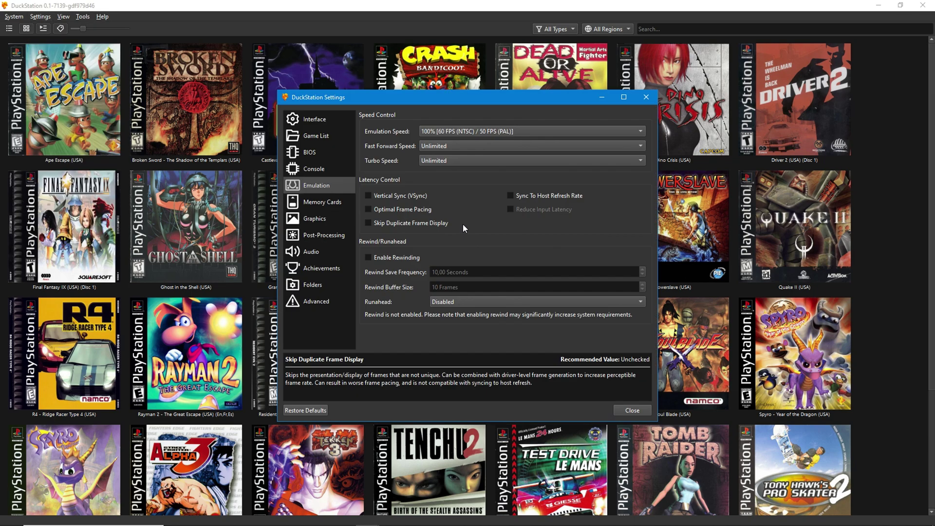
pyautogui.click(367, 195)
# - Switch the renderer to Vulkan with 5x Native internal resolution
pyautogui.click(319, 218)
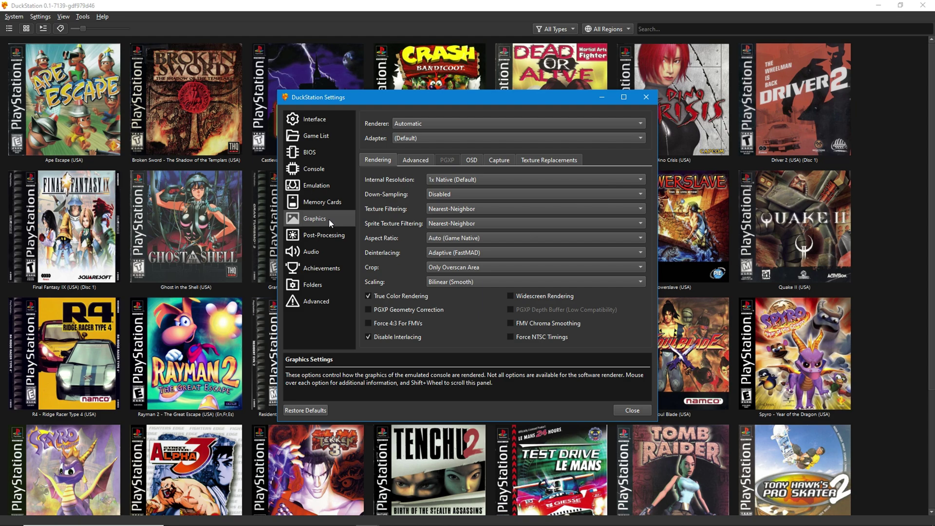
pyautogui.click(431, 122)
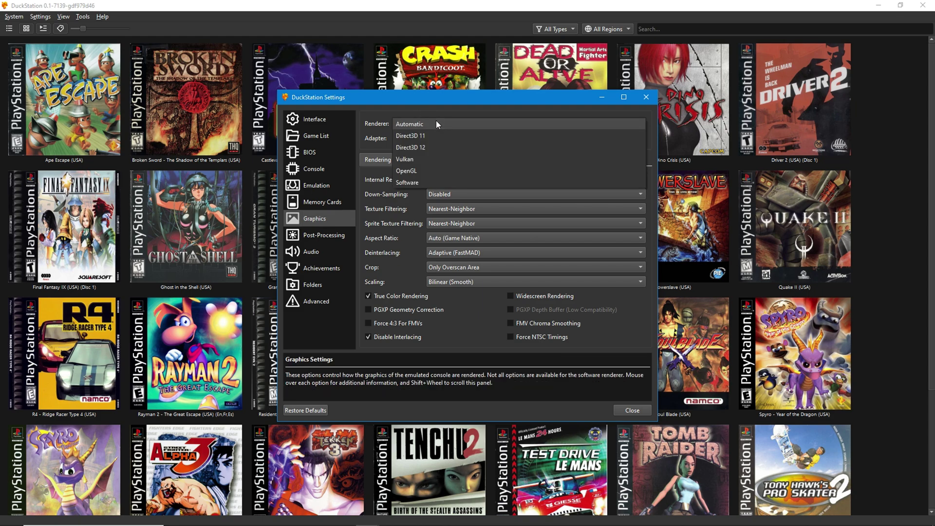
pyautogui.click(410, 155)
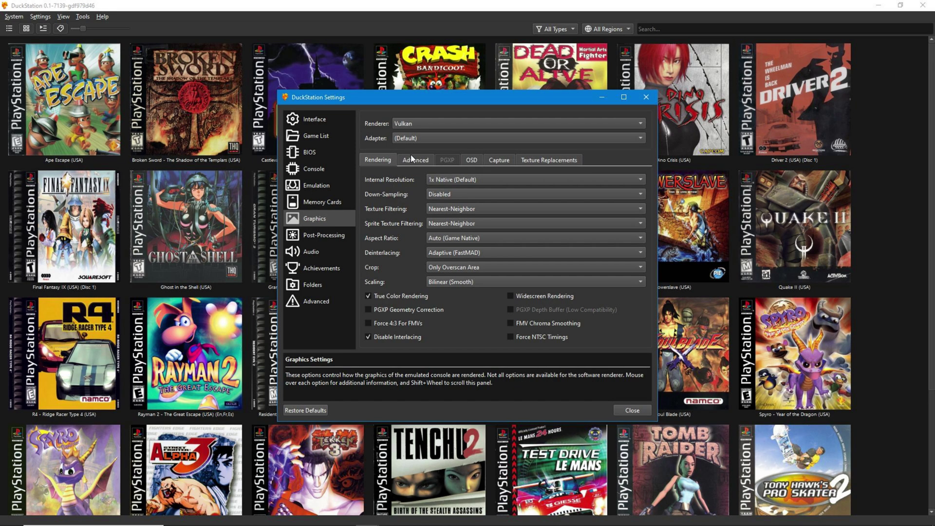
pyautogui.click(458, 179)
pyautogui.click(467, 201)
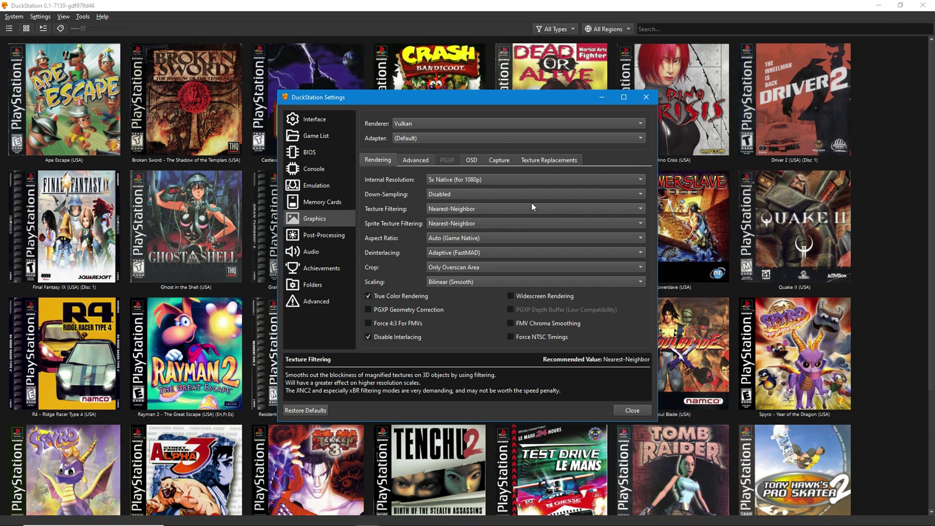
# - Set texture and sprite texture filtering both to JINC2 (Slow, No Edge Blending)
pyautogui.click(506, 206)
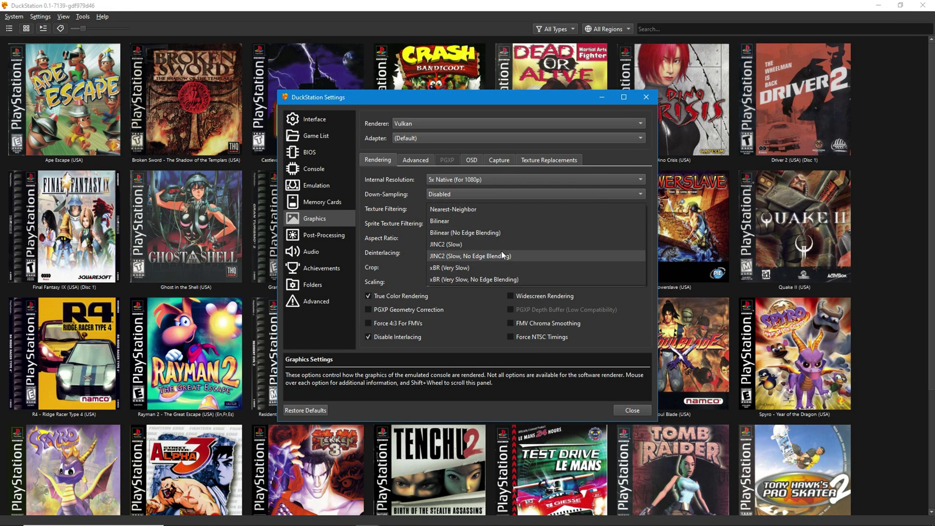
pyautogui.click(501, 255)
pyautogui.click(501, 223)
pyautogui.click(507, 270)
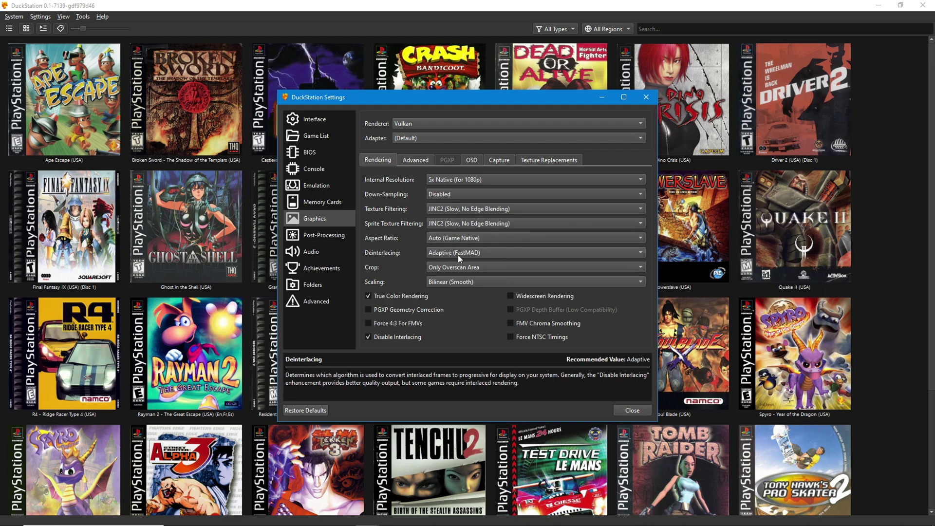
# - Keep Bilinear (Smooth) scaling and enable PGXP Geometry Correction and FMV Chroma Smoothing
pyautogui.click(475, 280)
pyautogui.click(475, 282)
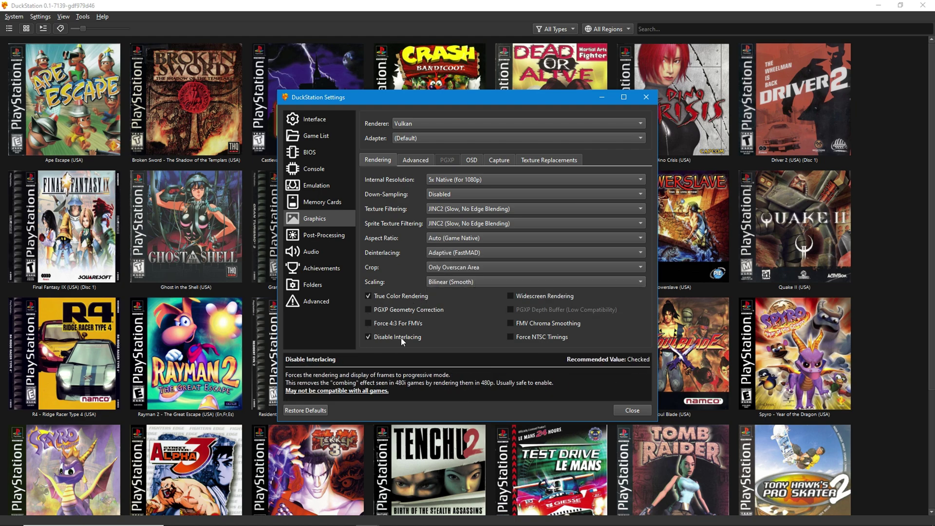
pyautogui.click(370, 309)
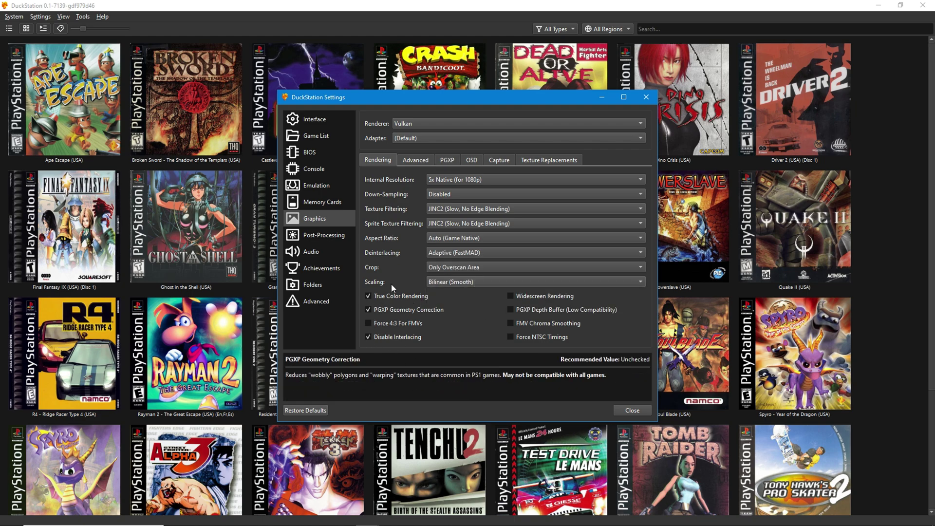
pyautogui.doubleClick(367, 310)
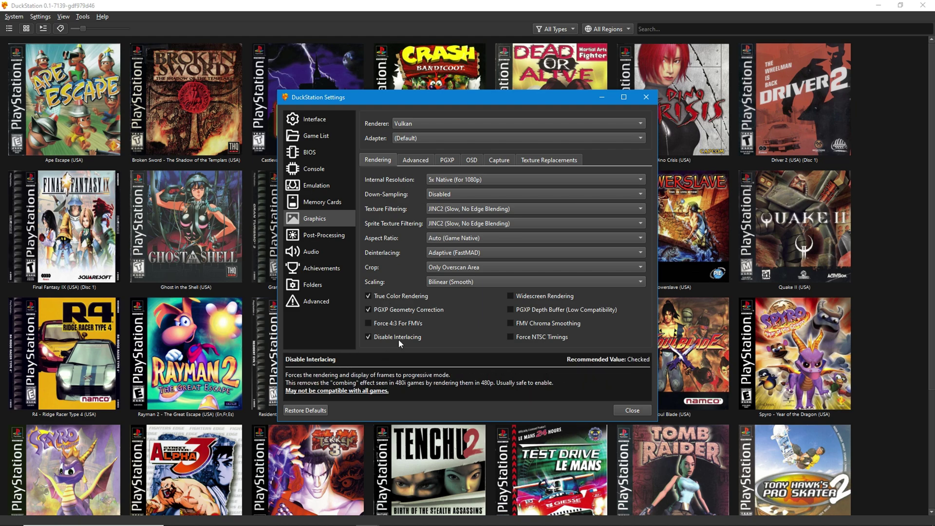
pyautogui.click(510, 324)
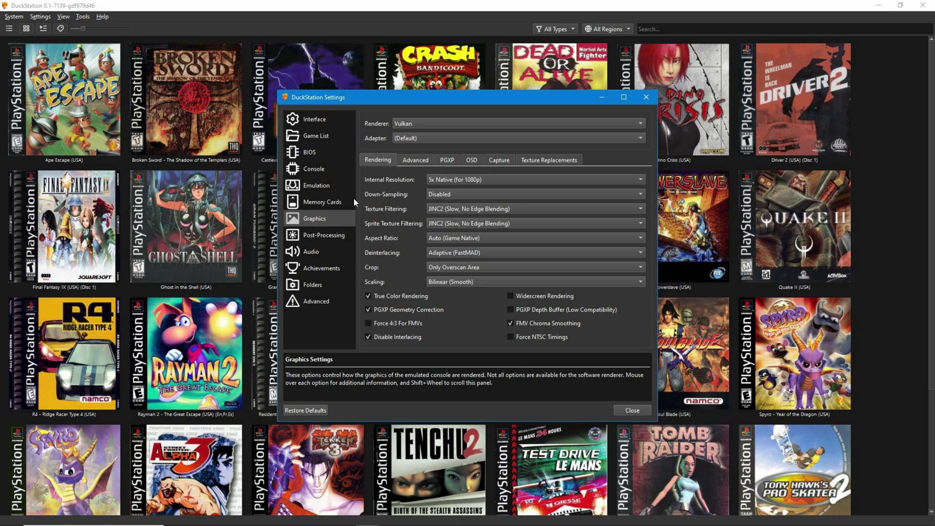
# - Tick PGXP CPU Mode and Preserve Projection Precision, then view the on-screen display settings
pyautogui.click(447, 160)
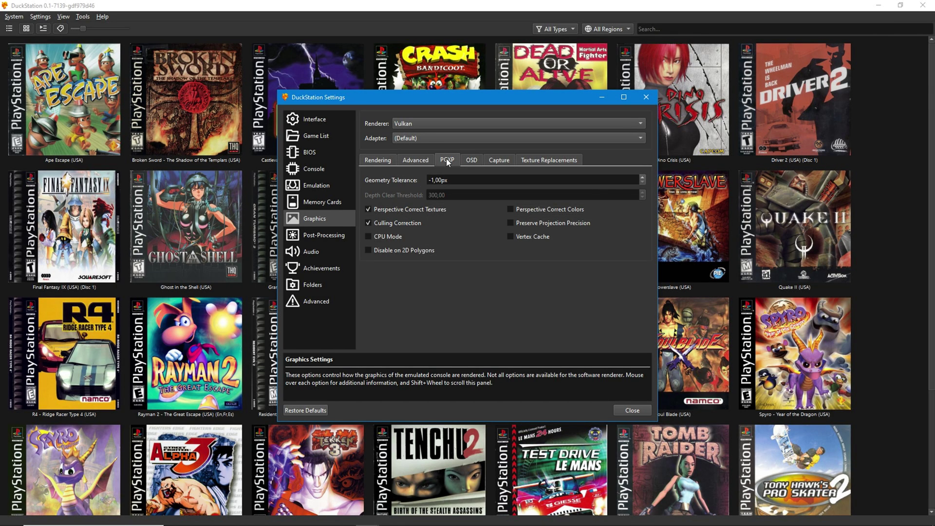
pyautogui.click(368, 236)
pyautogui.click(535, 224)
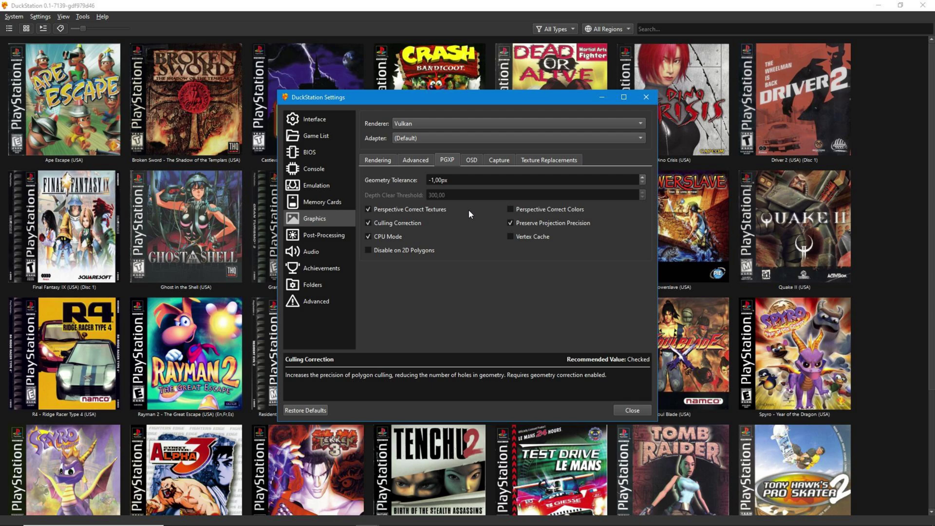
pyautogui.click(472, 160)
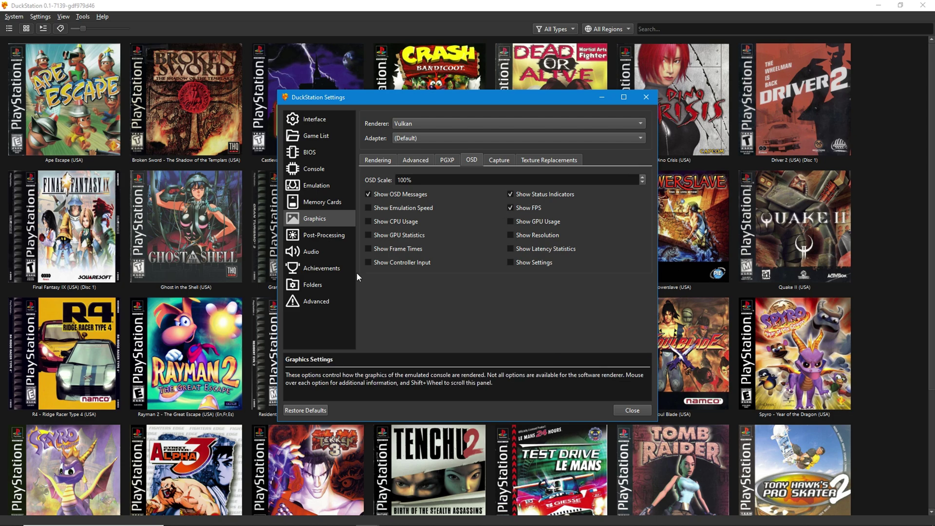
# - Enable achievements and sign in with the RetroAchievements username and password, answering the Hardcore prompt
pyautogui.click(325, 268)
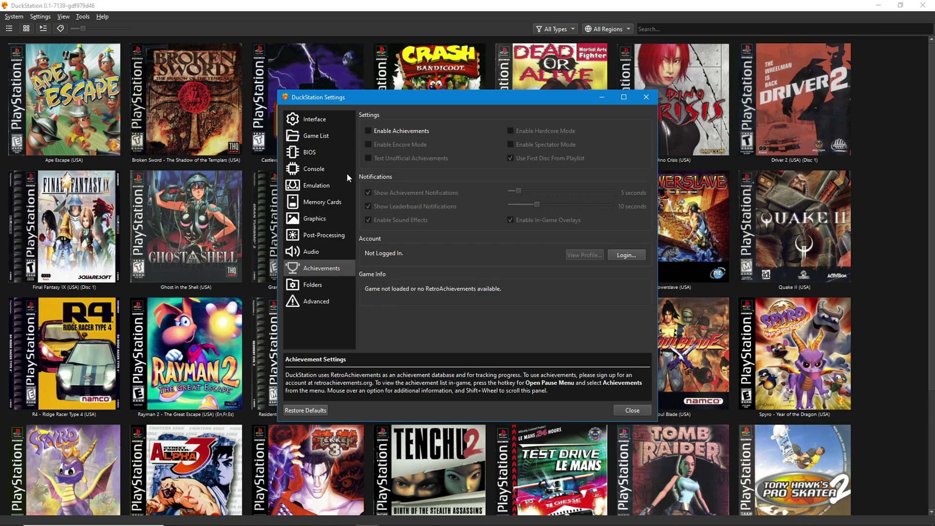
pyautogui.click(368, 130)
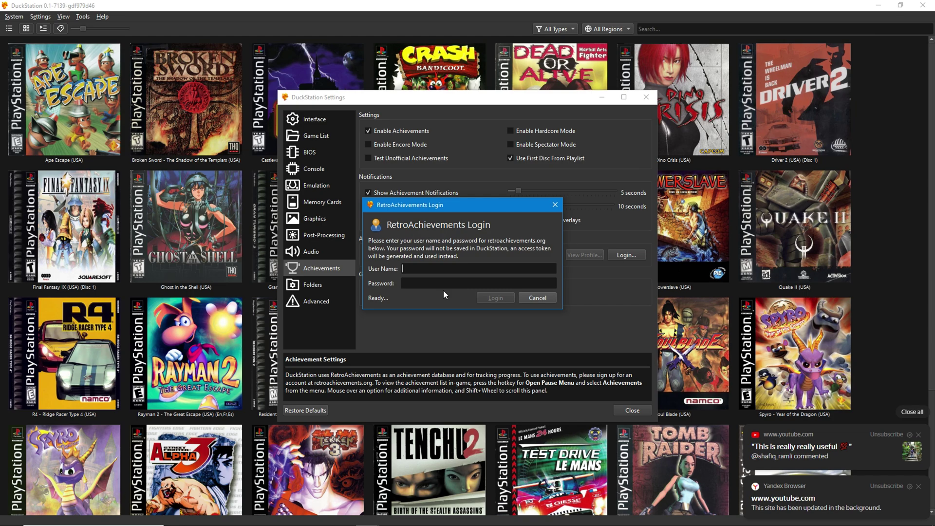
pyautogui.write('Jacqueslws')
pyautogui.click(436, 283)
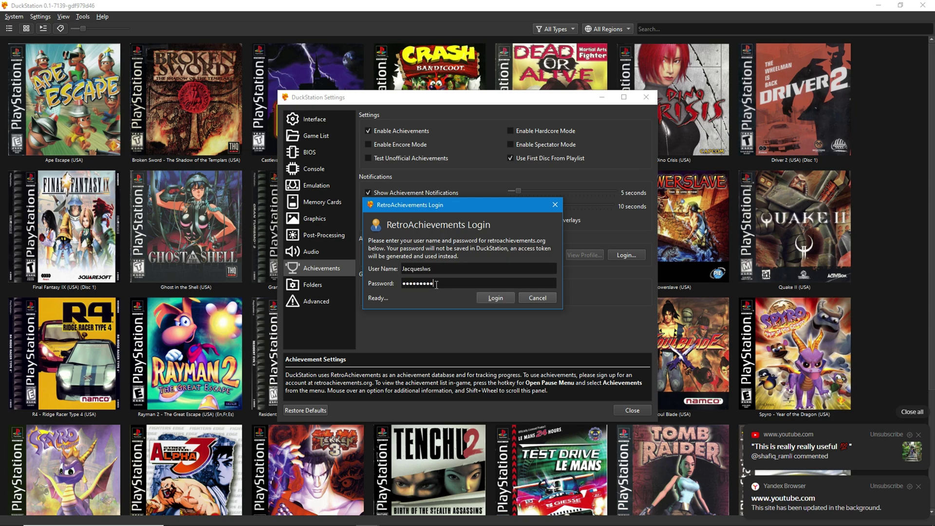
pyautogui.click(481, 297)
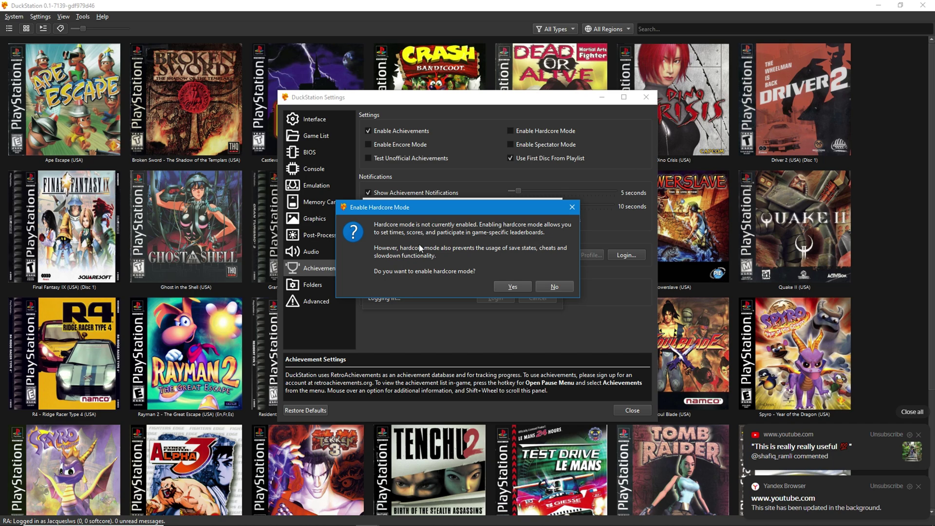
pyautogui.click(501, 285)
pyautogui.click(341, 303)
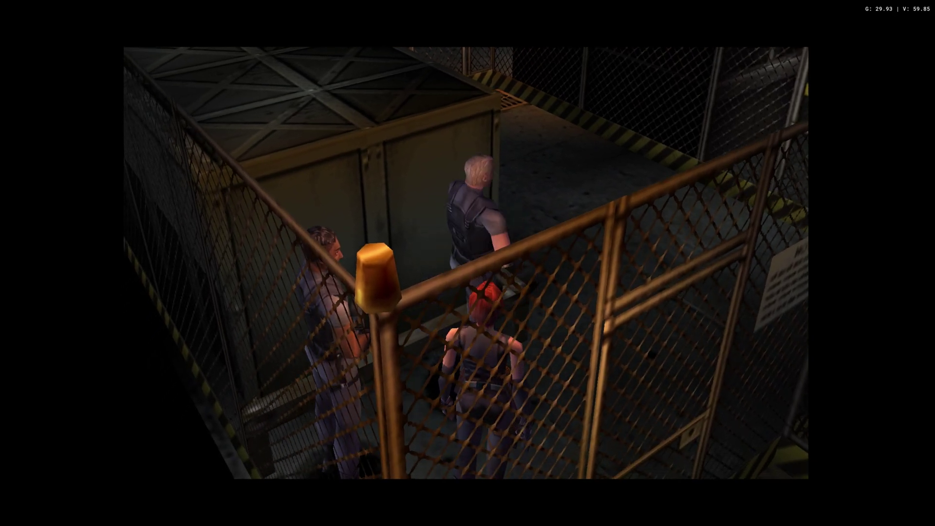
# - In Dino Crisis's game properties, set Aspect Ratio to 16:9 and enable the Widescreen Hack
pyautogui.press('Escape')
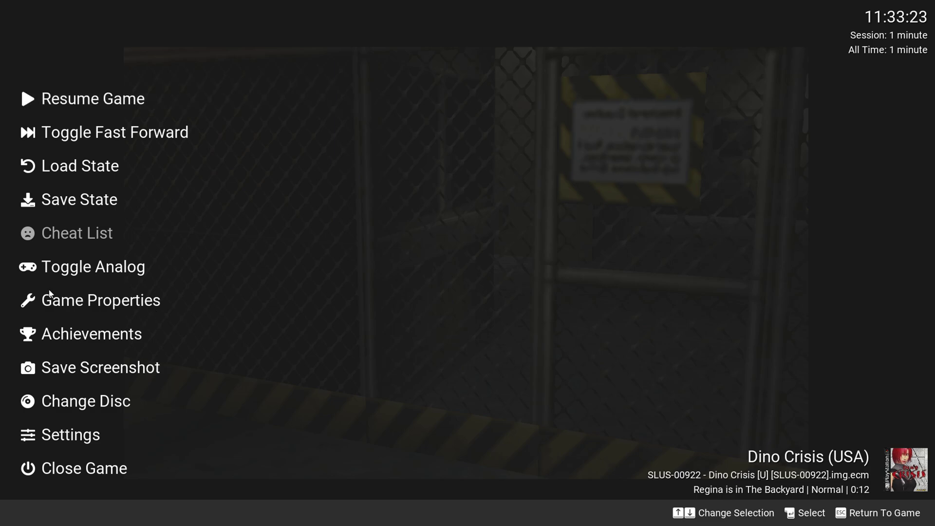
pyautogui.click(104, 305)
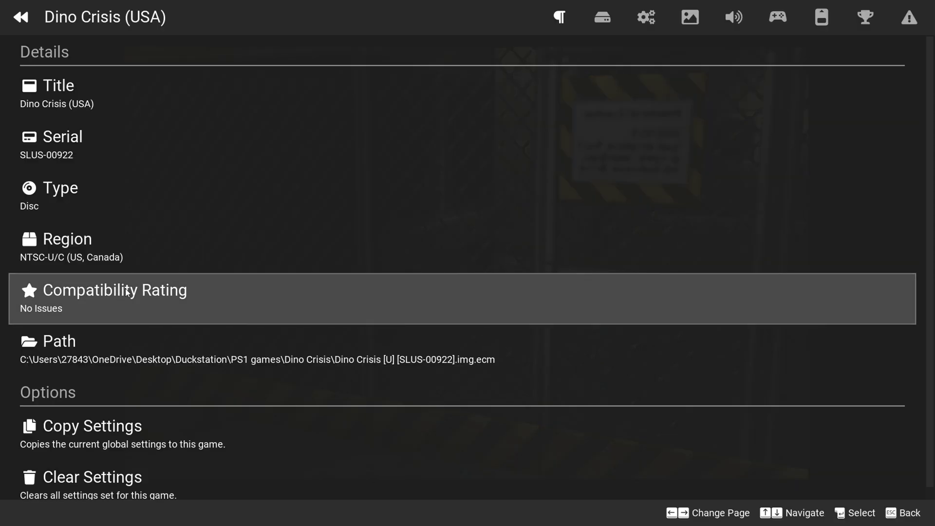
pyautogui.click(687, 22)
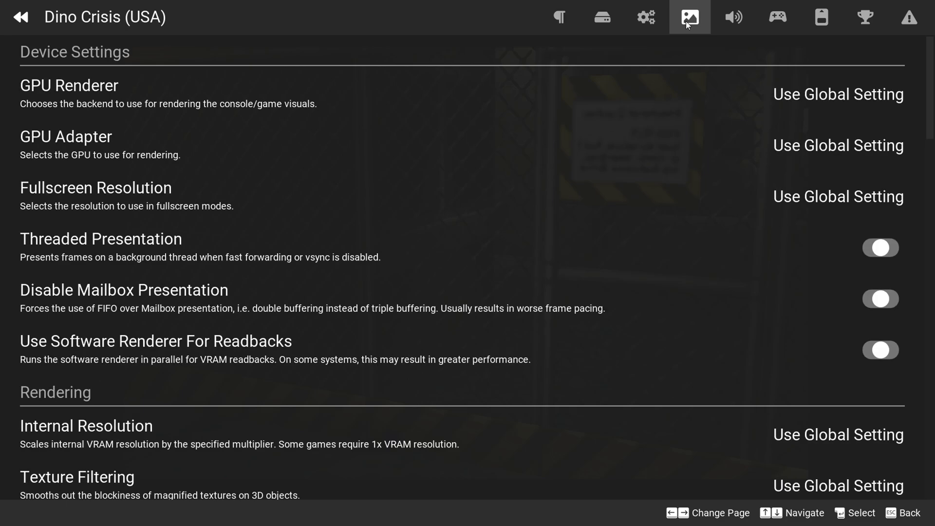
pyautogui.scroll(-5, 617, 250)
pyautogui.scroll(-3, 617, 250)
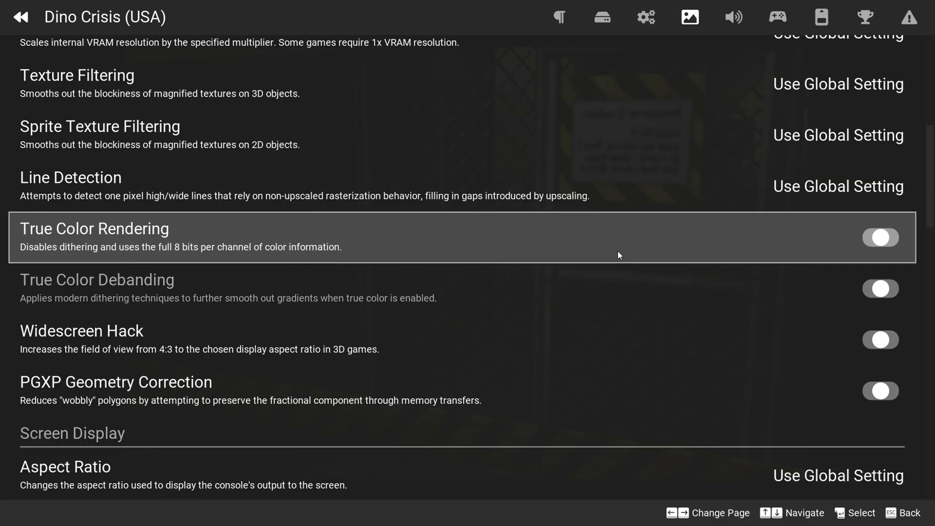
pyautogui.scroll(-3, 615, 251)
pyautogui.click(808, 334)
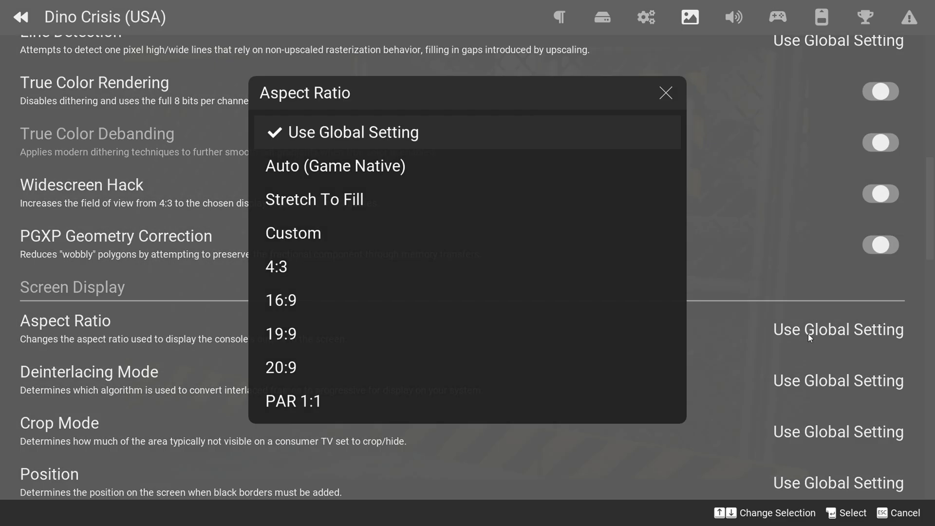
pyautogui.click(292, 309)
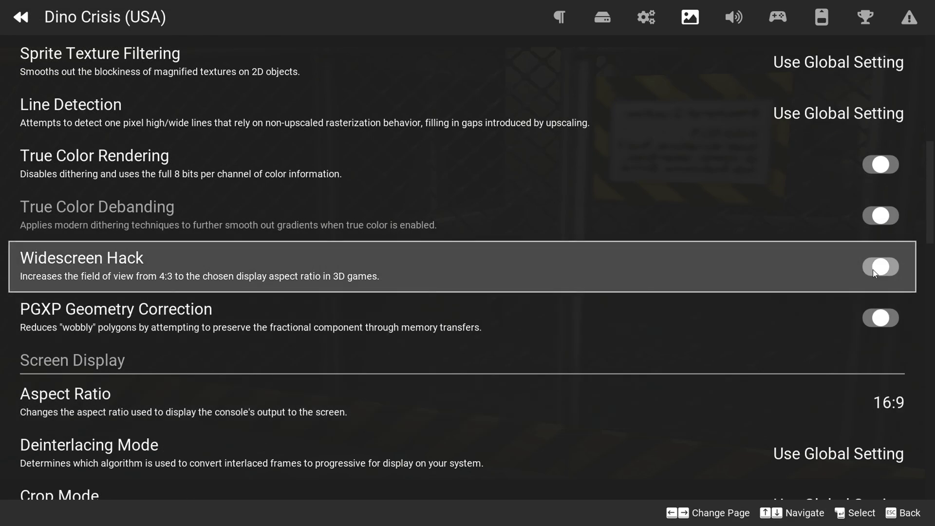
pyautogui.click(876, 267)
pyautogui.press('Escape')
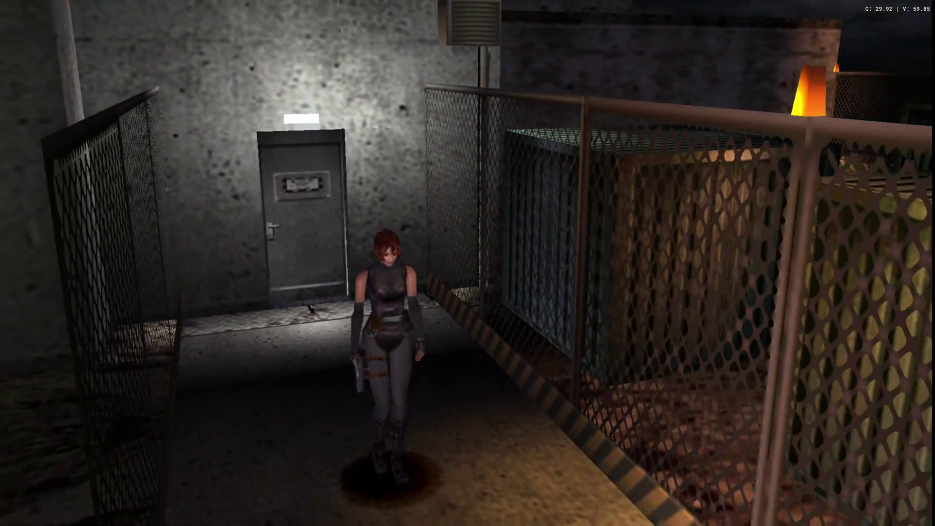
# - Walk Regina toward the camera to check the 16:9 widescreen picture
pyautogui.press('Up')
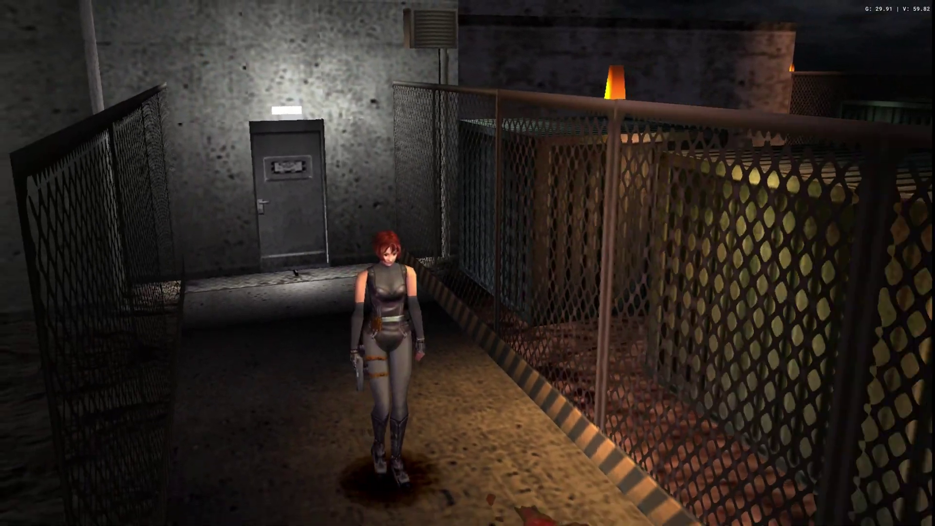